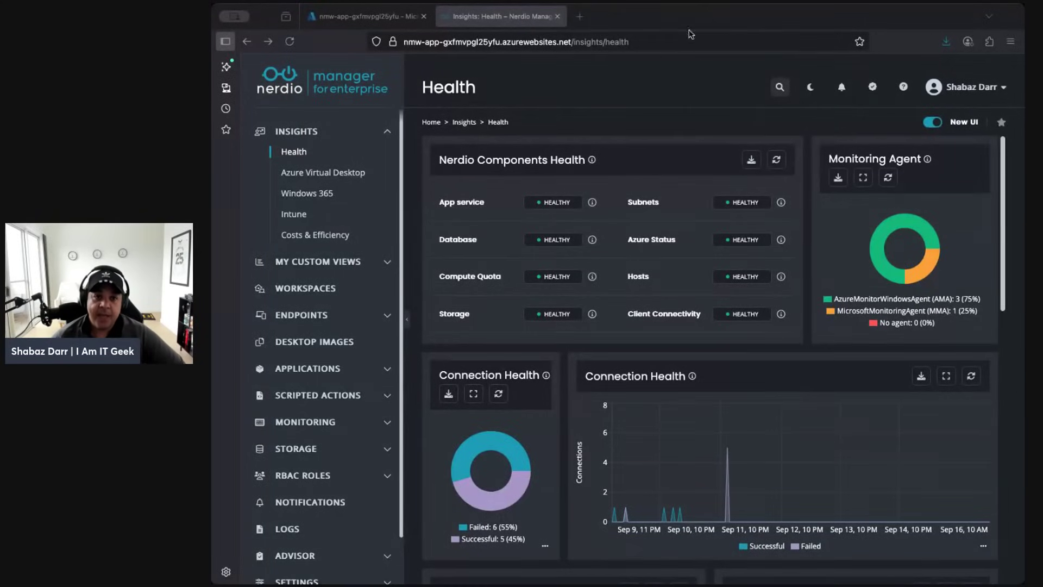
- Open the Unified Catalog under Applications and try to import an application
left_click(705, 21)
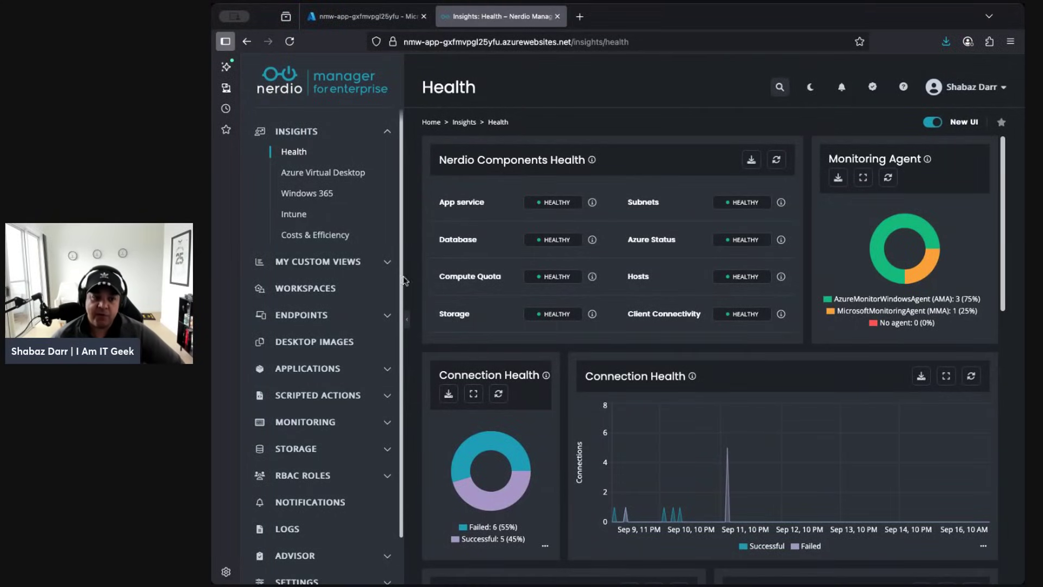
left_click(304, 369)
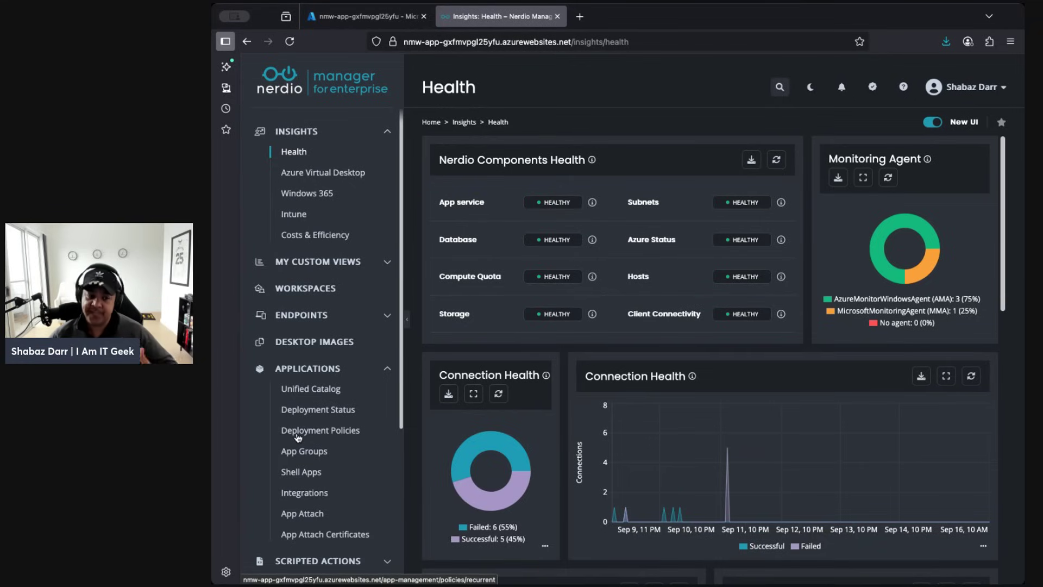
left_click(307, 391)
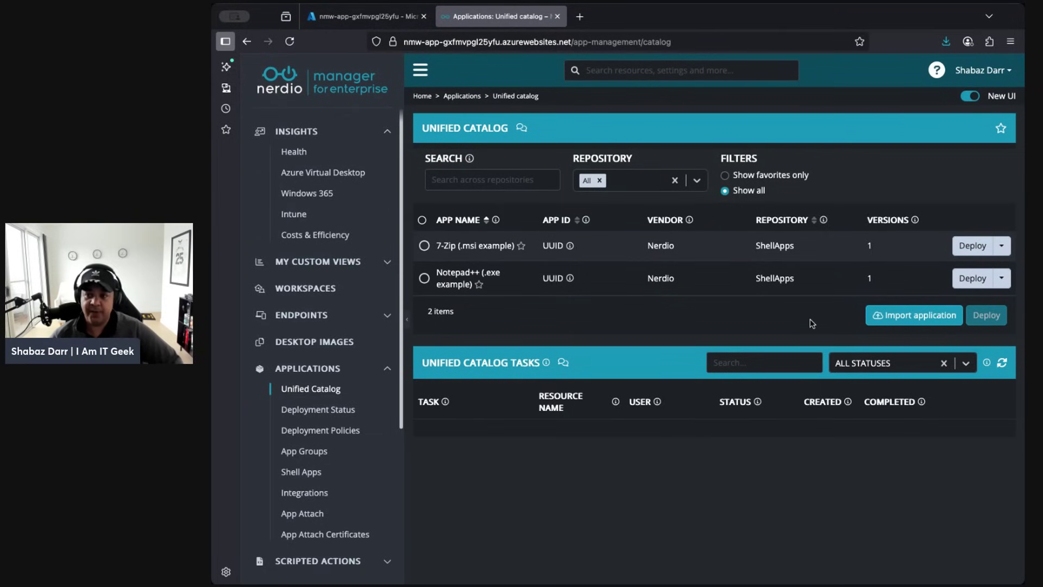
left_click(898, 318)
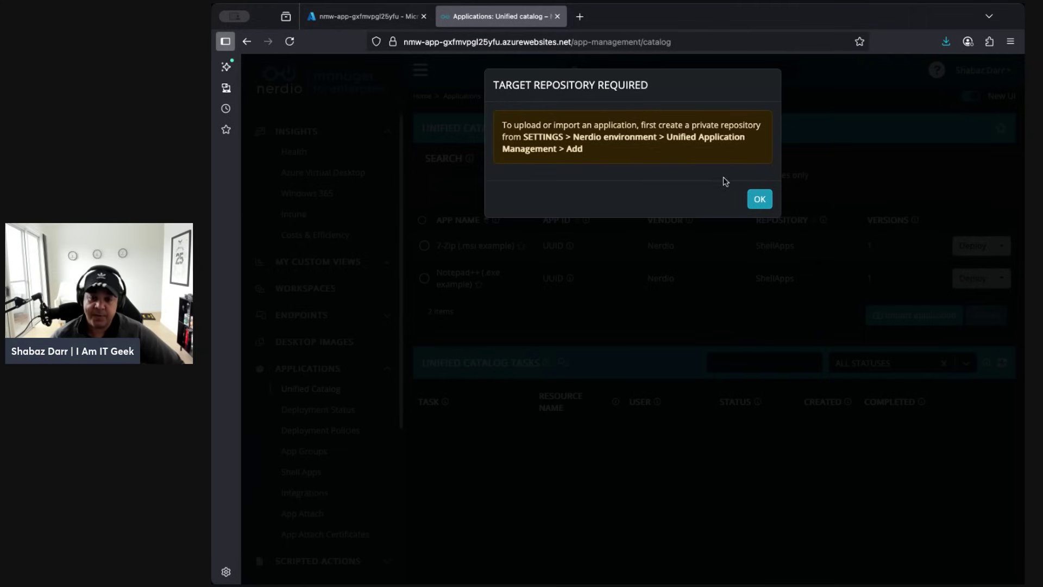
left_click(758, 200)
- Open the Nerdio environment settings and expand the Unified Application Management section
scroll(355, 477, "down", 4)
scroll(357, 483, "down", 1)
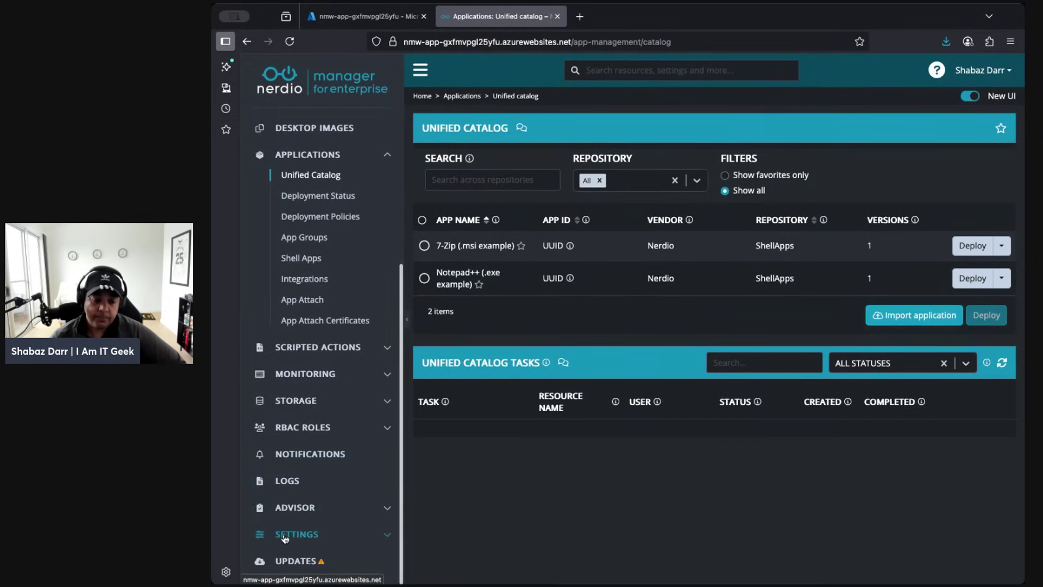
left_click(326, 532)
scroll(336, 508, "down", 2)
left_click(318, 483)
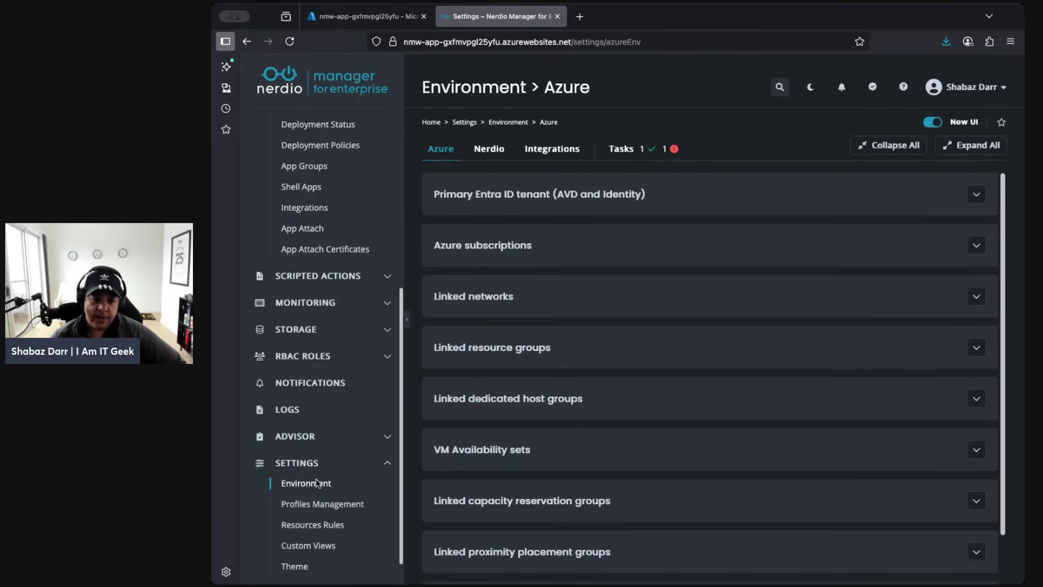
left_click(492, 151)
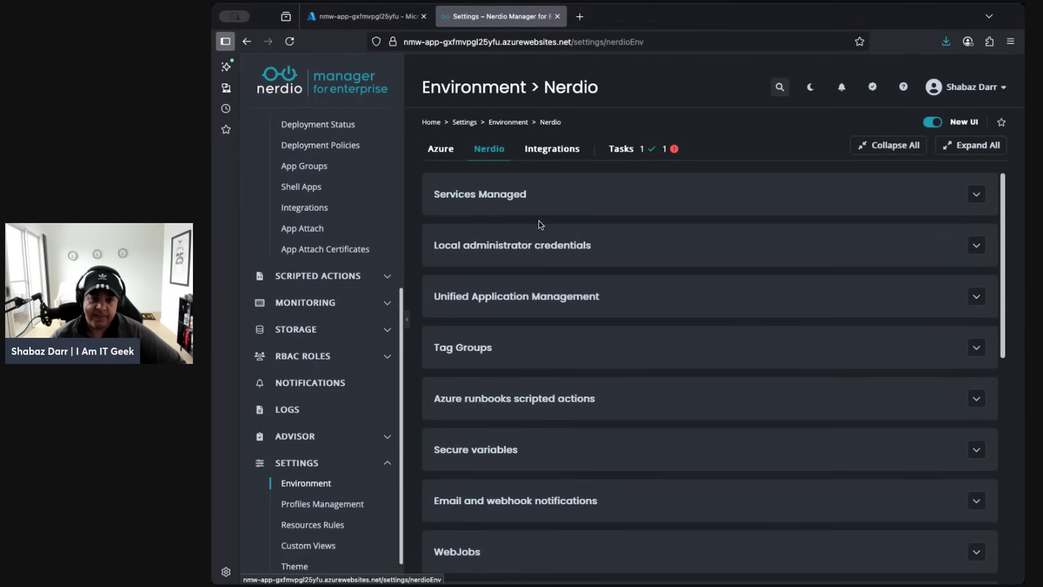
left_click(976, 296)
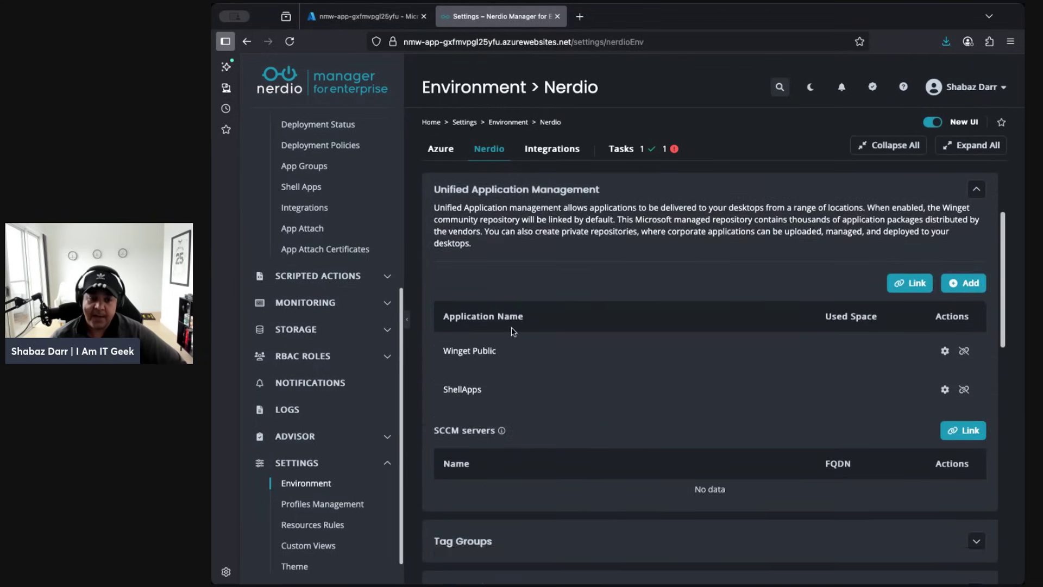
- Start a new private Winget repository with the display name demorepo and the resource group ITGEEKRG02
scroll(489, 329, "up", 1)
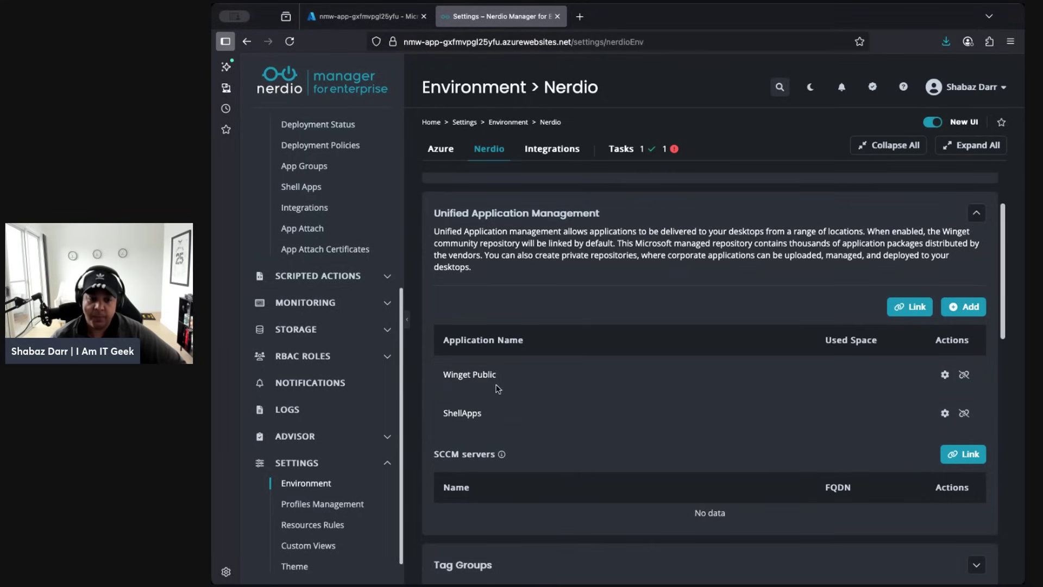
scroll(507, 418, "down", 3)
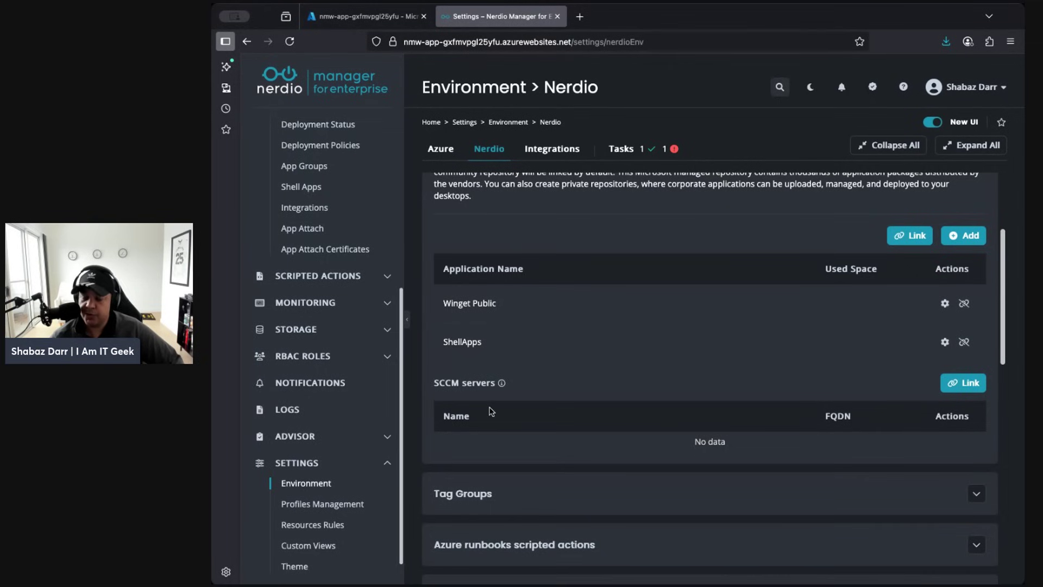
scroll(491, 411, "down", 1)
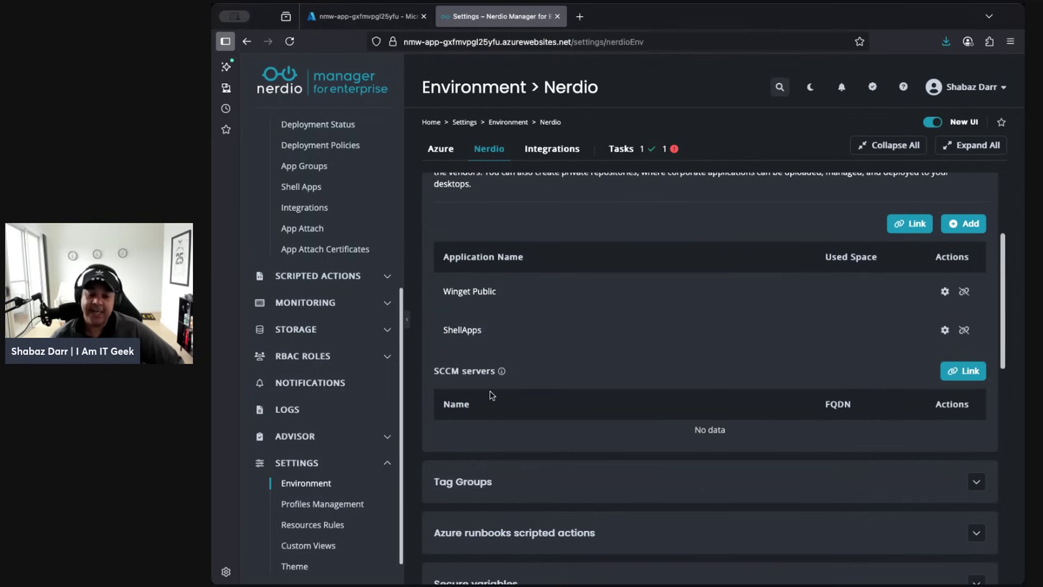
scroll(492, 395, "down", 3)
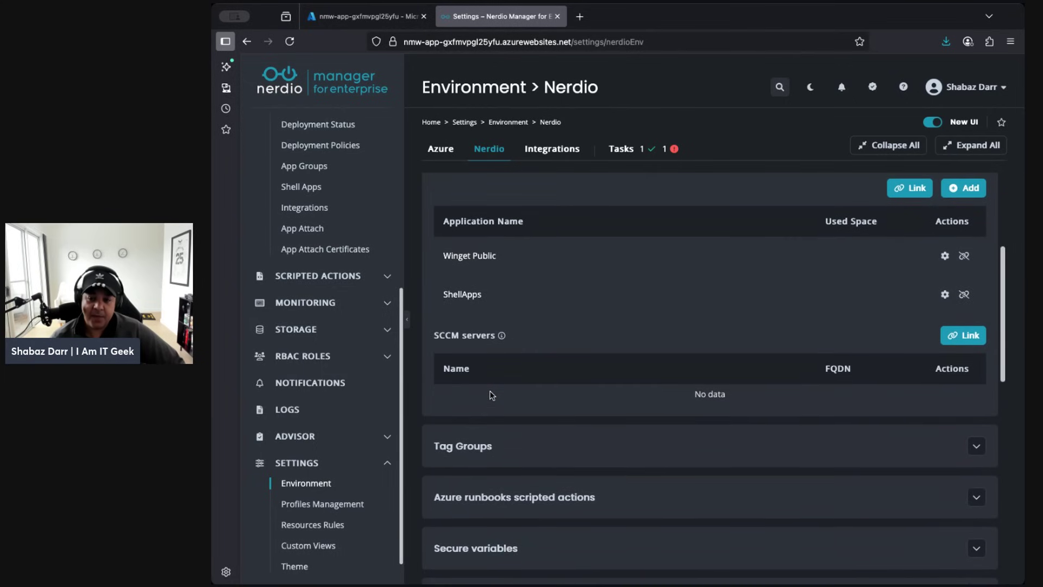
scroll(491, 395, "up", 5)
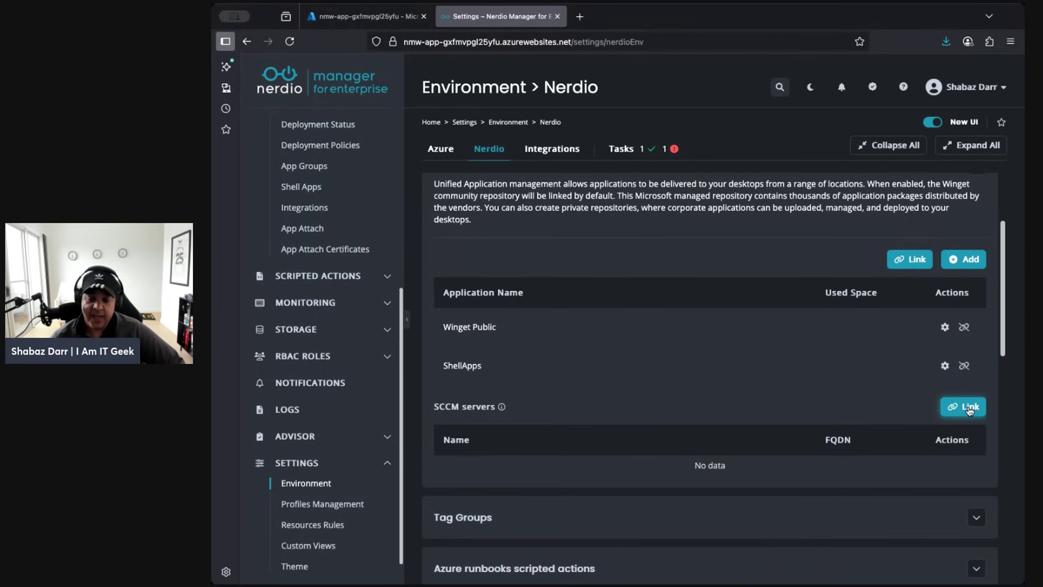
left_click(958, 260)
left_click(531, 148)
type("demorepo")
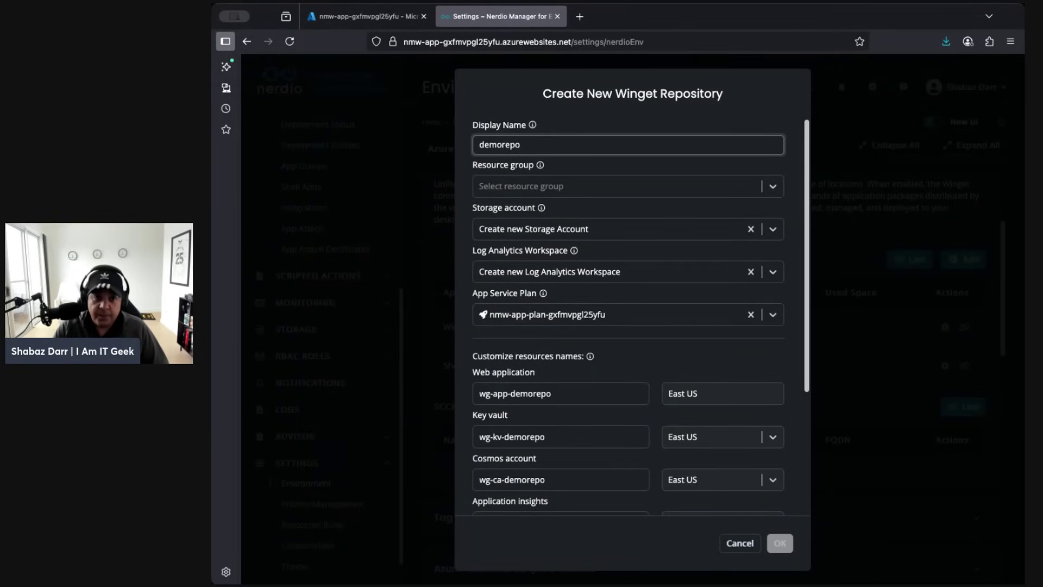
left_click(771, 186)
left_click(531, 276)
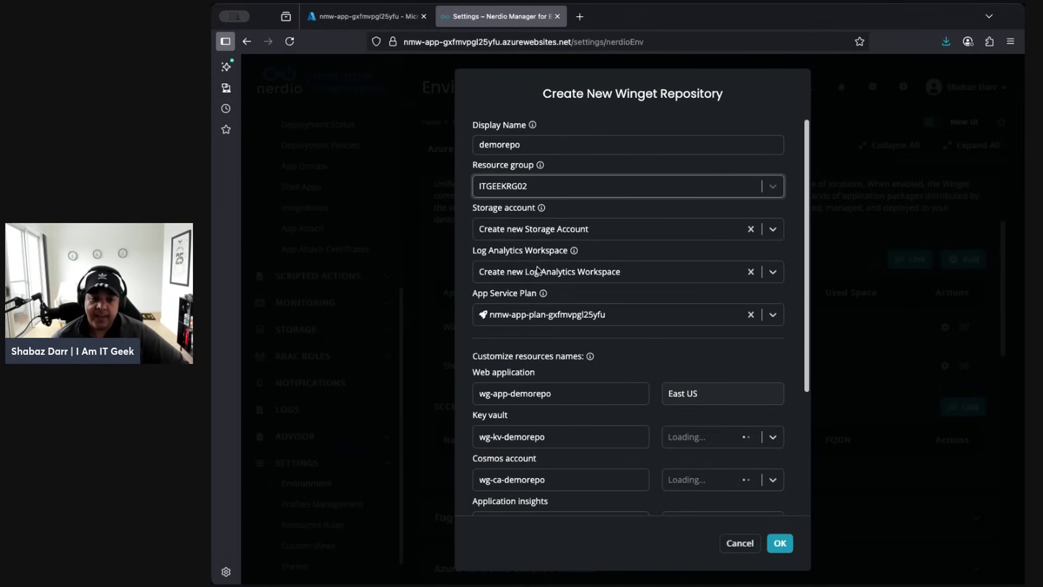
- Set the repository to create a new storage account and use the shabzlawtest Log Analytics workspace
left_click(775, 230)
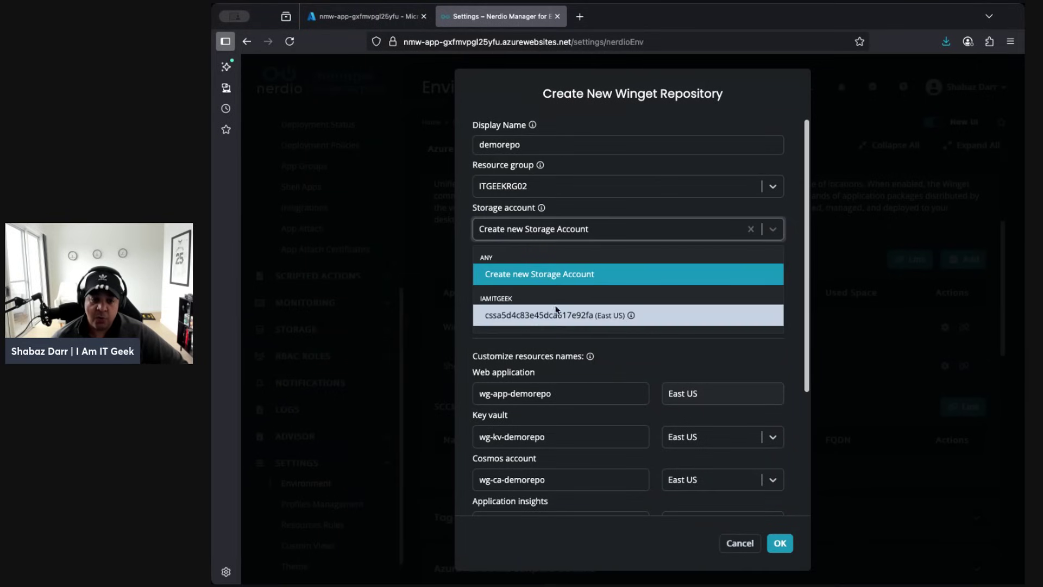
left_click(564, 272)
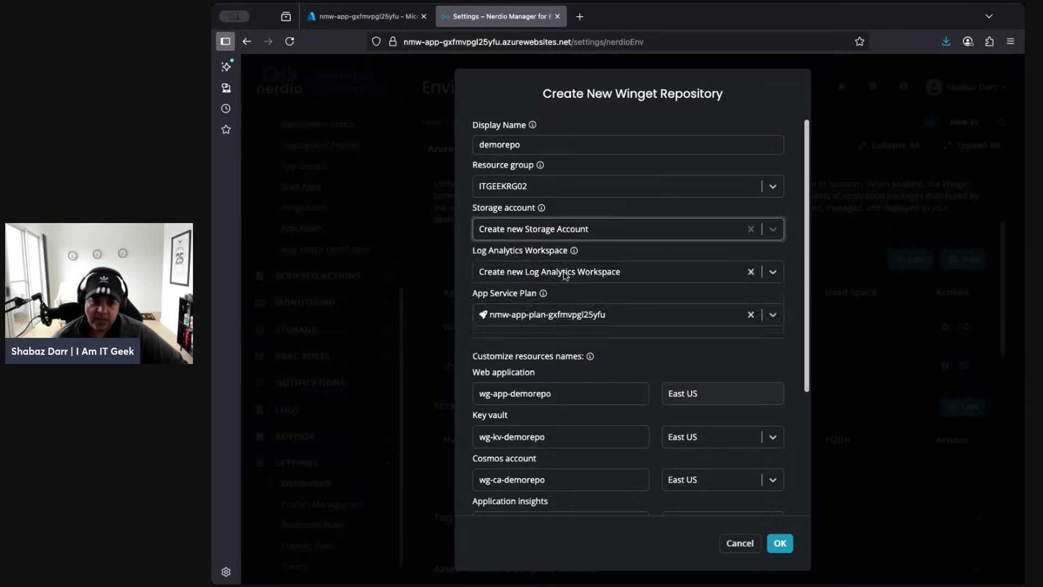
left_click(771, 273)
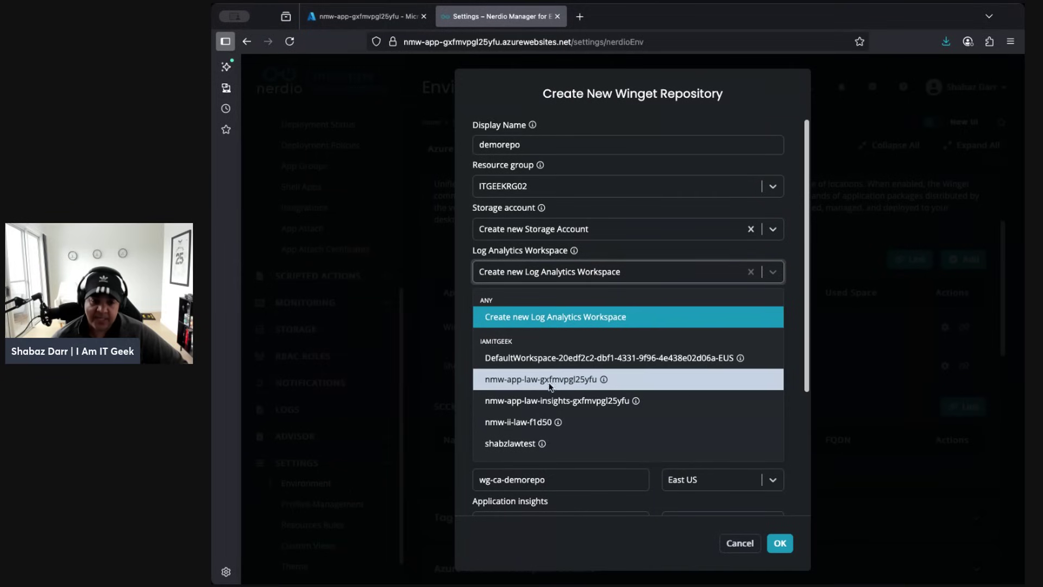
left_click(513, 443)
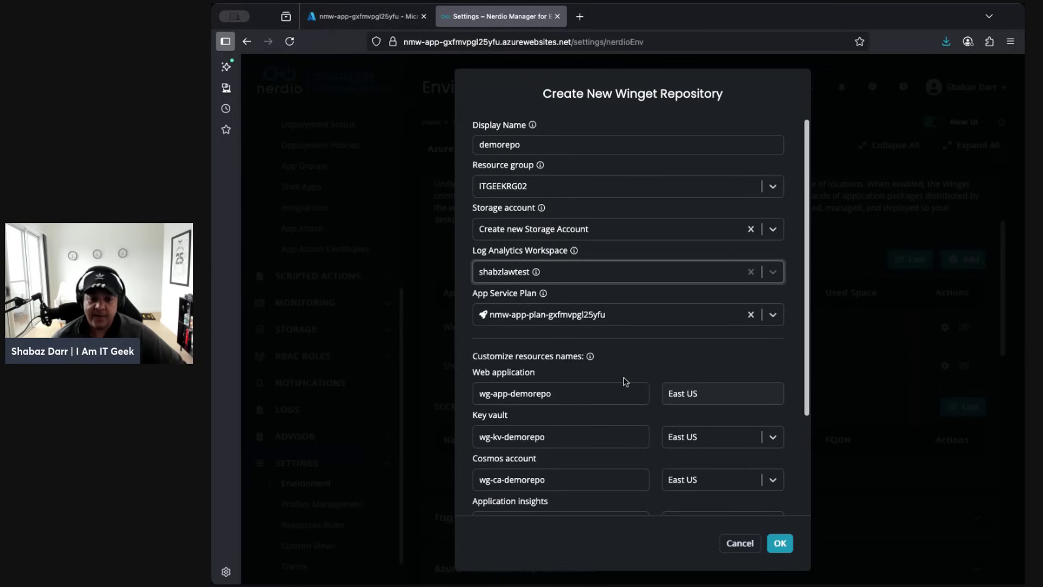
- Review the repository's customized resource names and regions, keep them as proposed, and create the repository
scroll(566, 396, "down", 3)
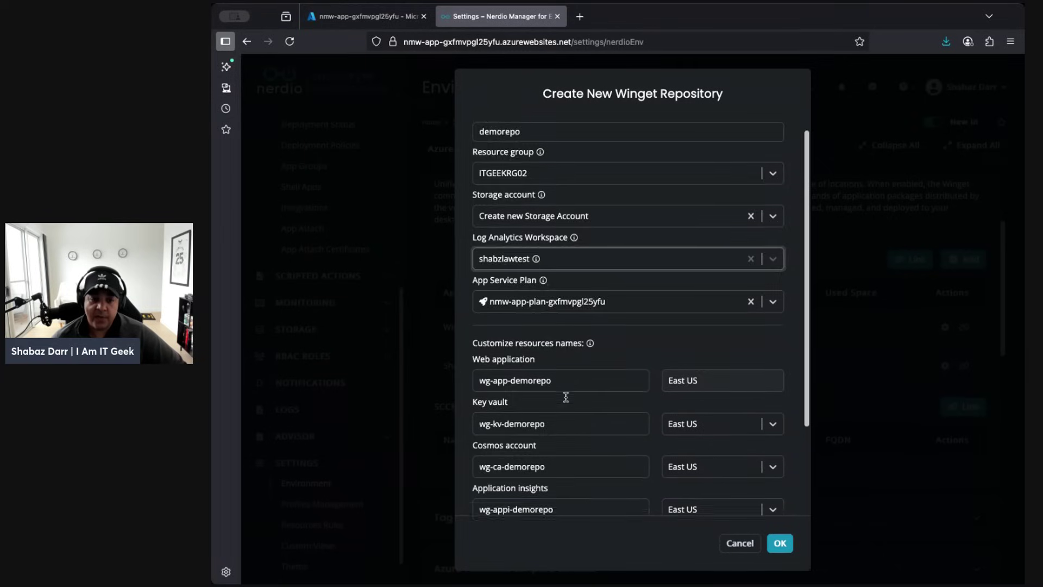
scroll(598, 295, "down", 1)
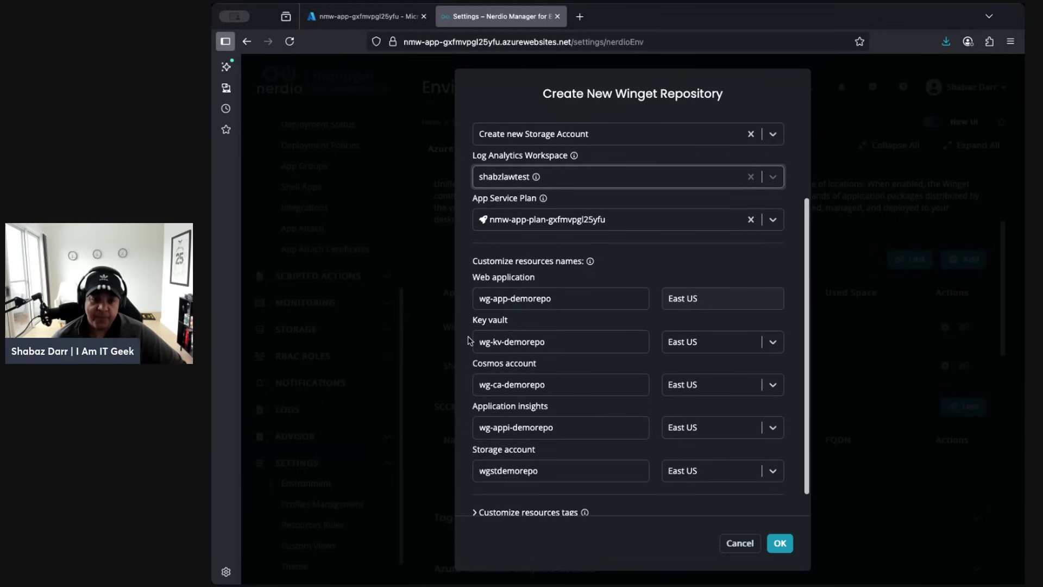
scroll(553, 354, "down", 1)
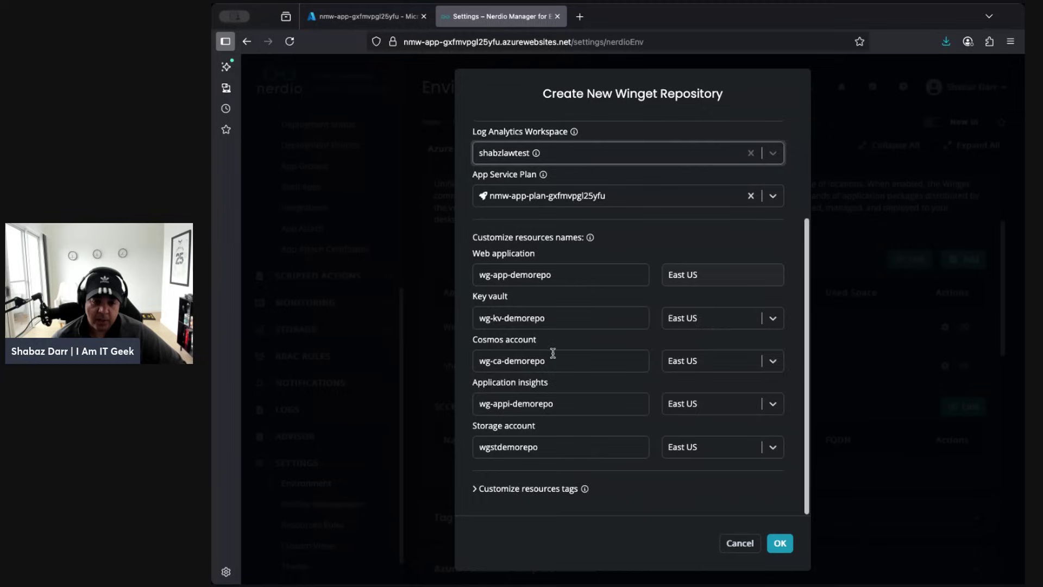
scroll(551, 321, "up", 1)
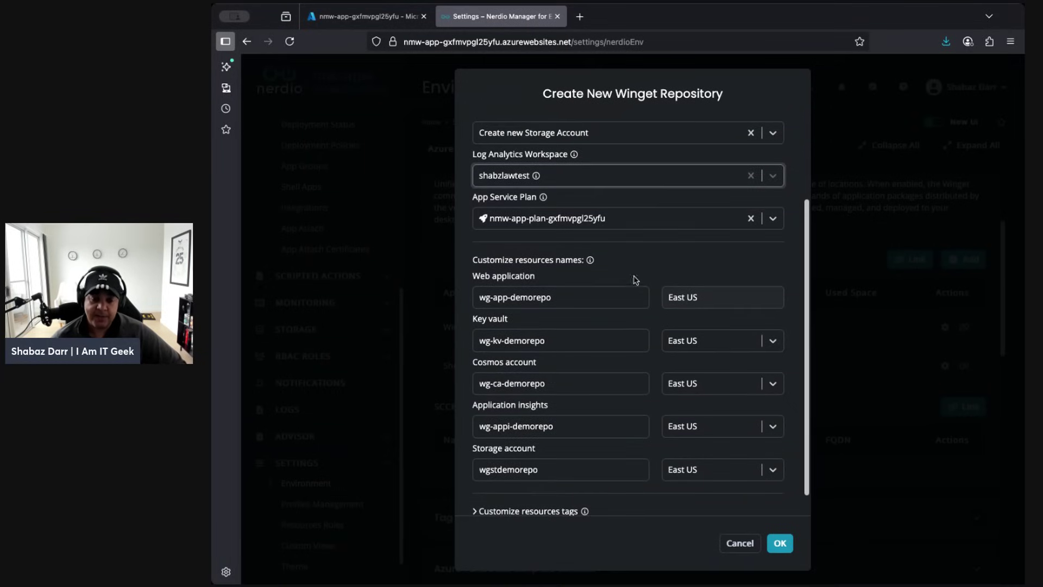
scroll(624, 314, "down", 1)
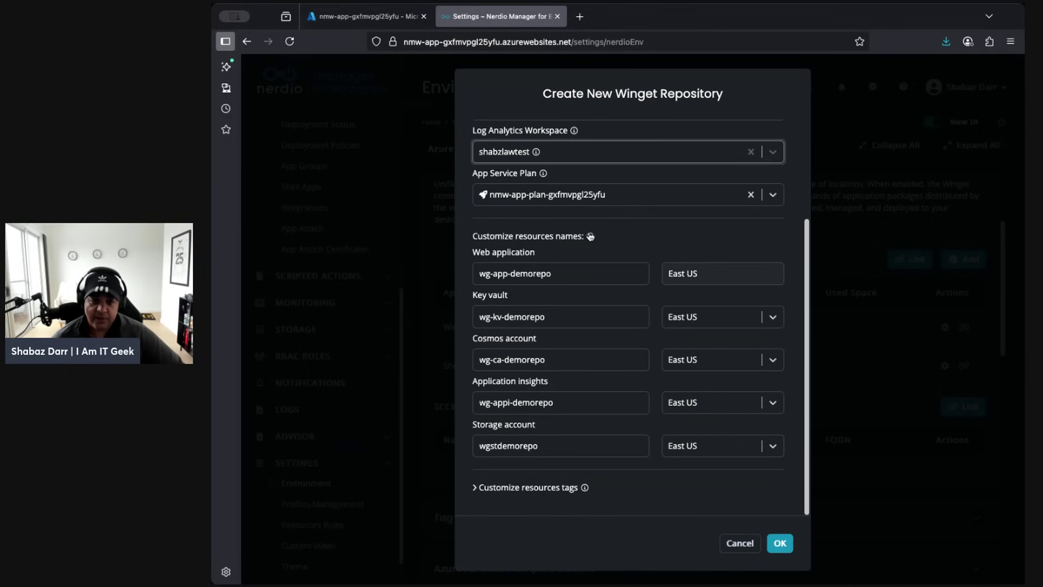
mouse_move(591, 241)
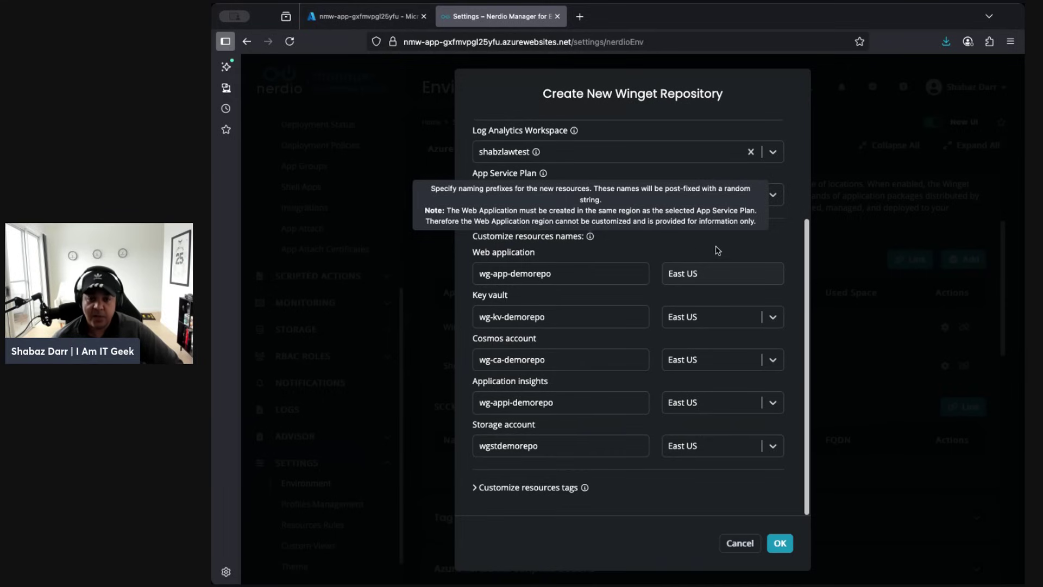
scroll(687, 214, "up", 1)
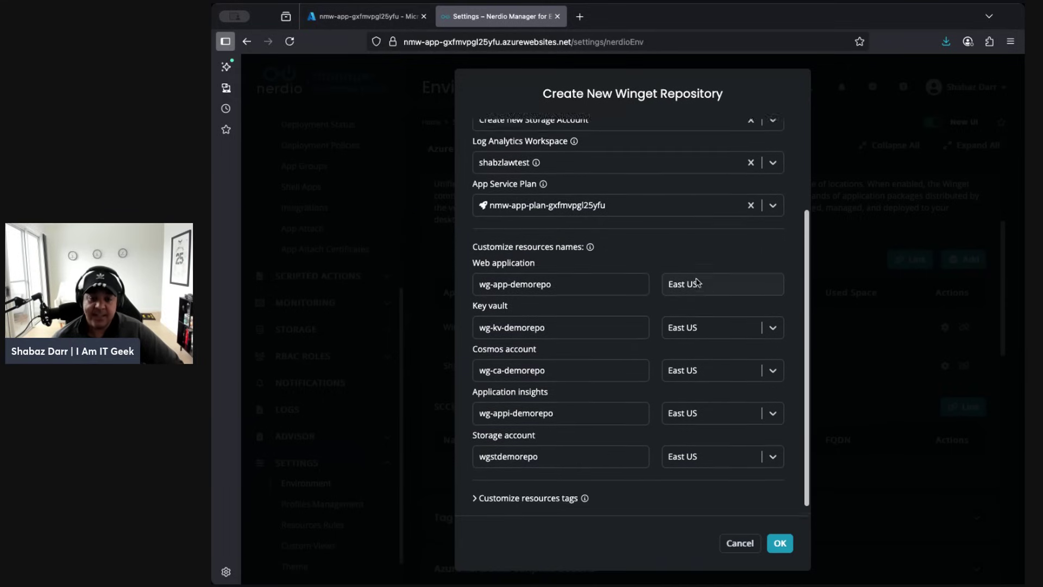
scroll(698, 281, "down", 1)
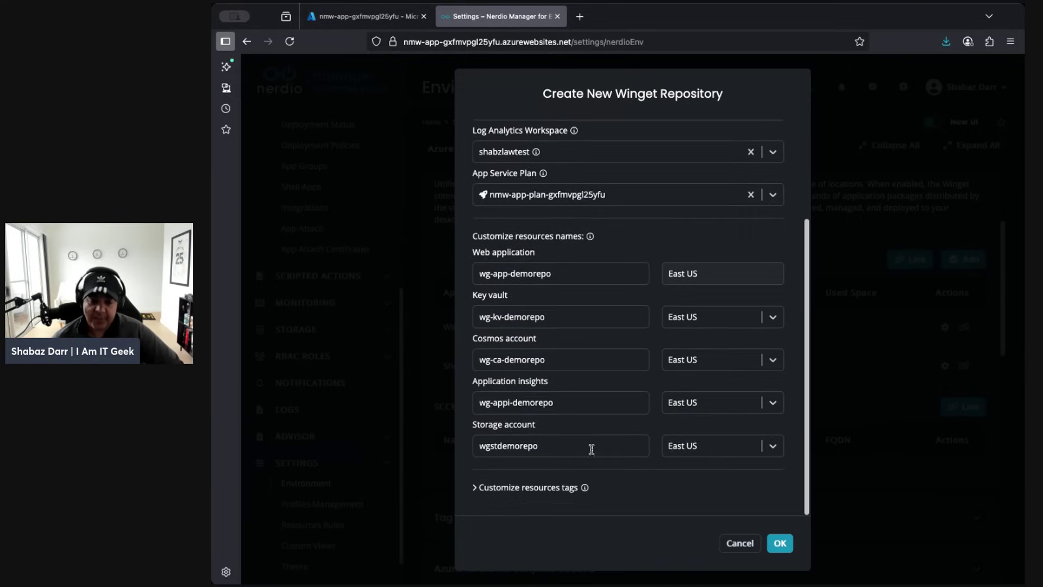
left_click(780, 547)
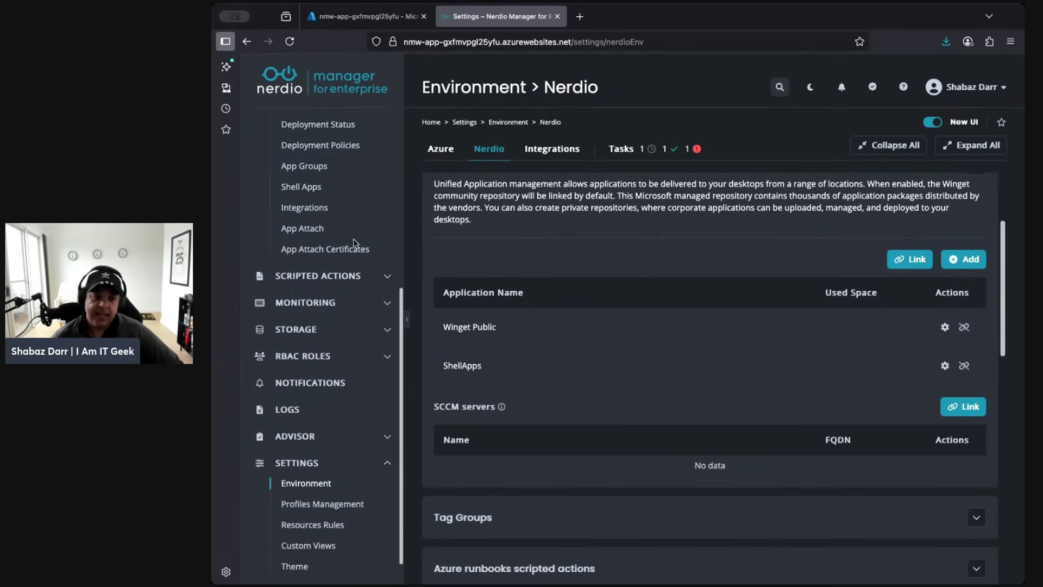
- Look over the Unified Catalog and the deployment policies under Applications
scroll(321, 137, "up", 1)
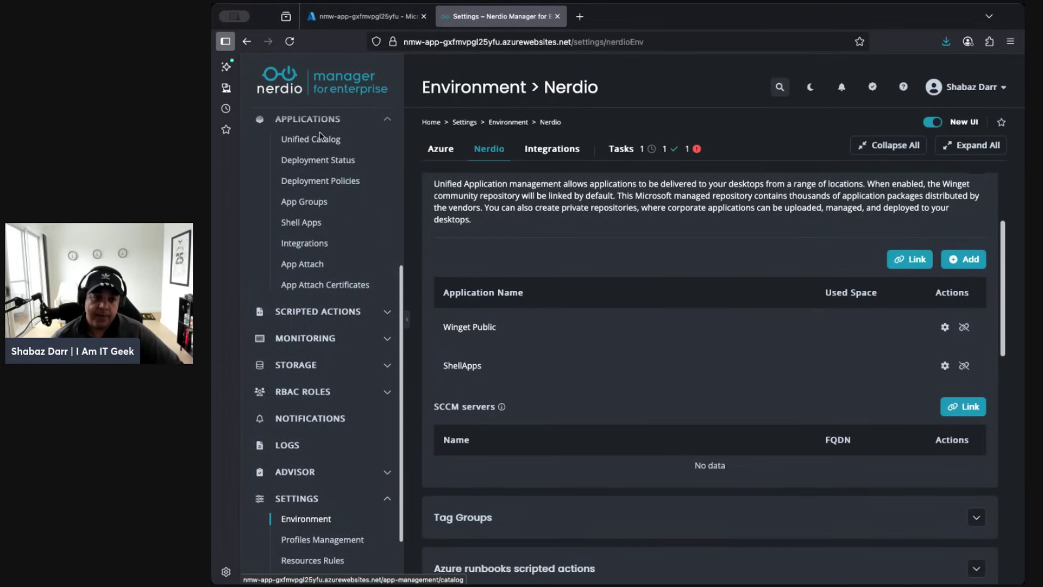
left_click(312, 143)
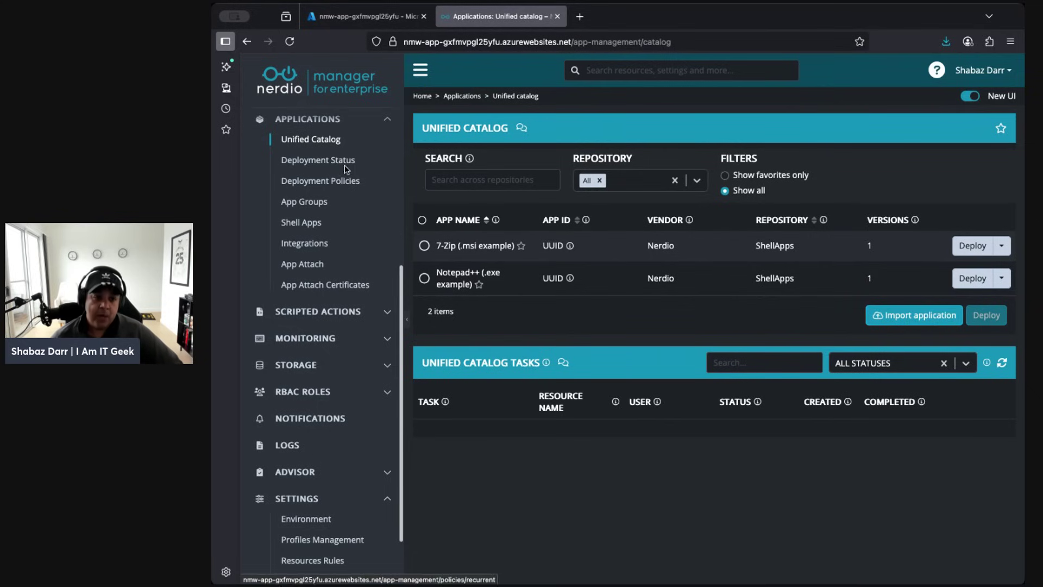
left_click(321, 182)
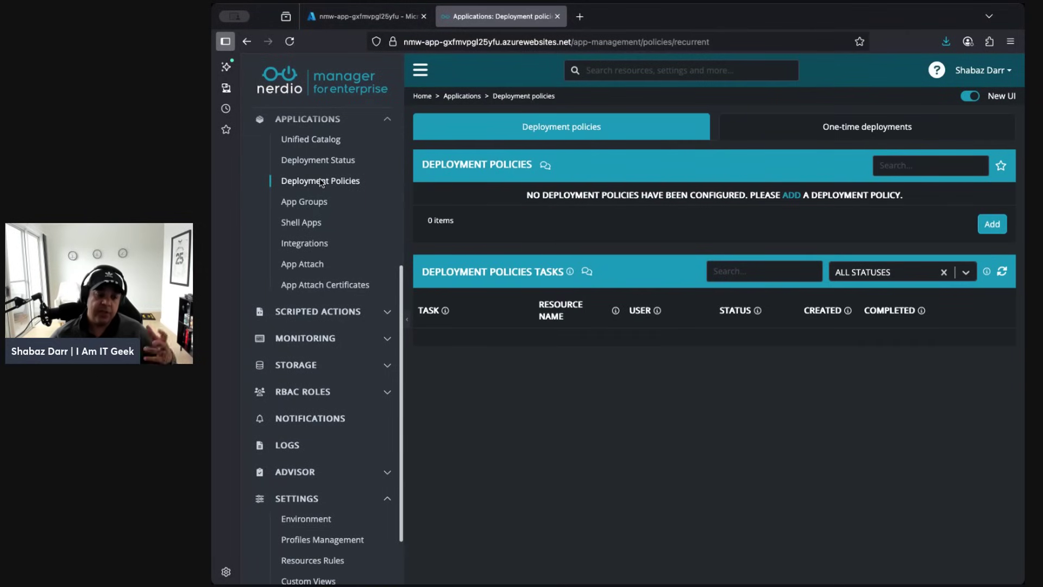
left_click(319, 146)
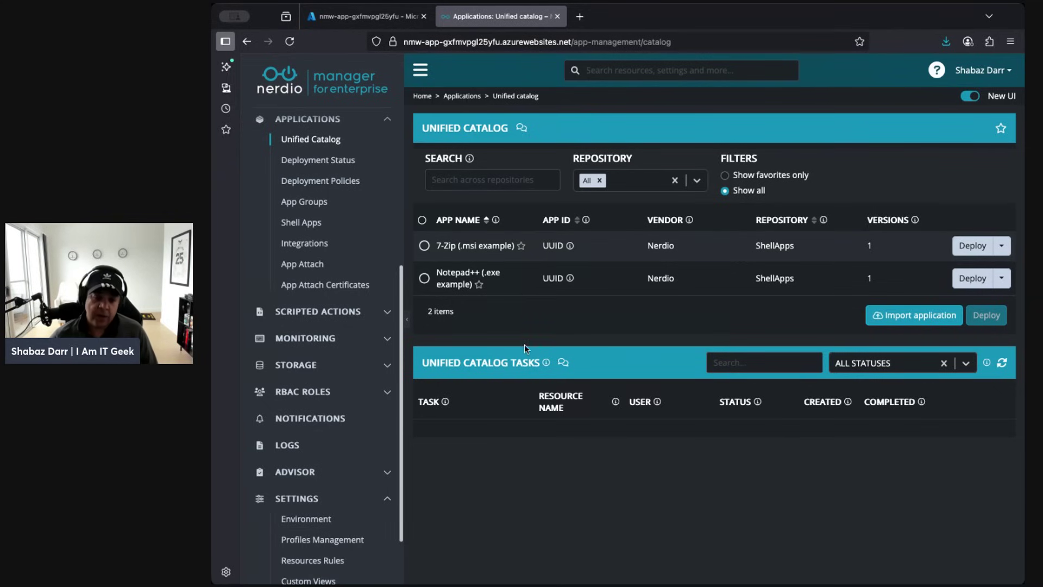
- Start a new recurring deployment policy and name it Demo App Policy
left_click(305, 186)
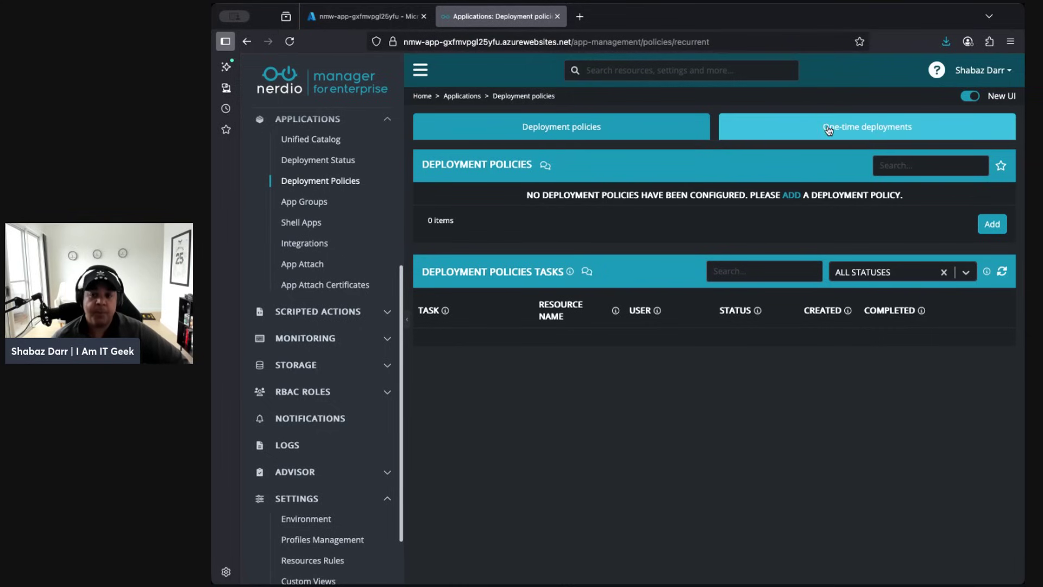
left_click(991, 227)
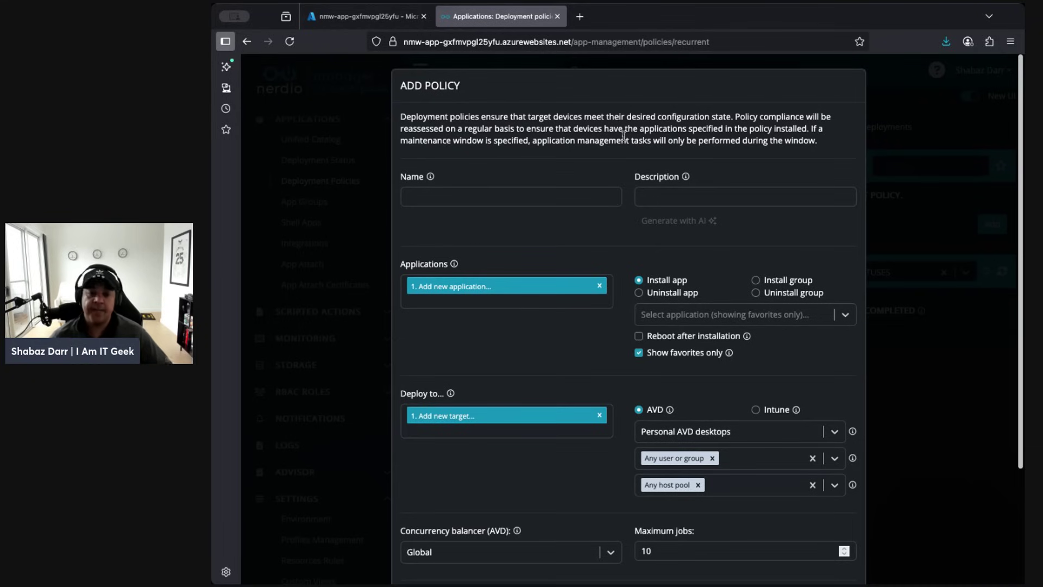
left_click(454, 196)
type("Demo App Policy")
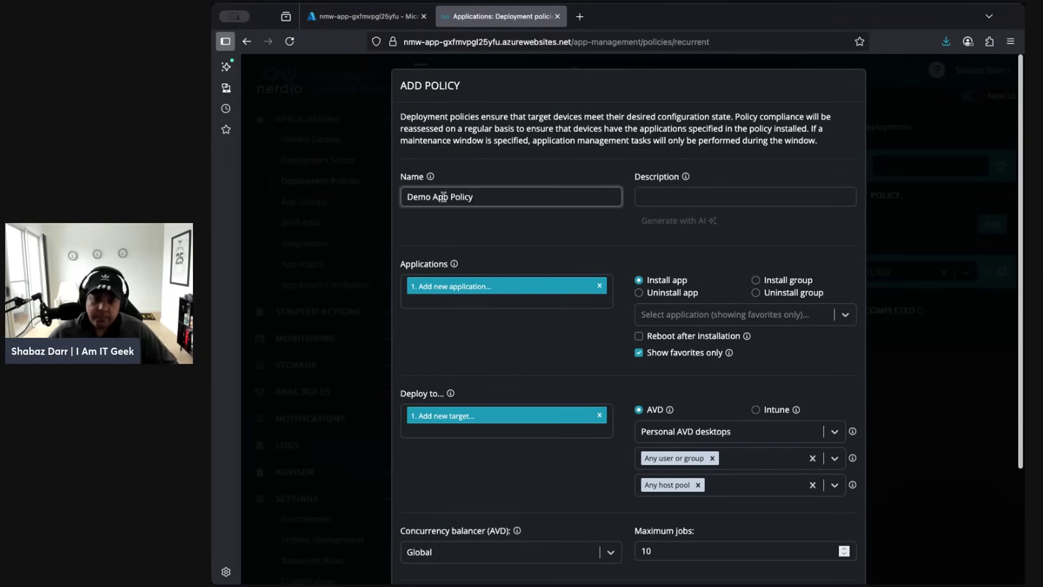
- Check the selectable applications and the group install and uninstall options, and return the policy's application action to Install app
mouse_move(708, 223)
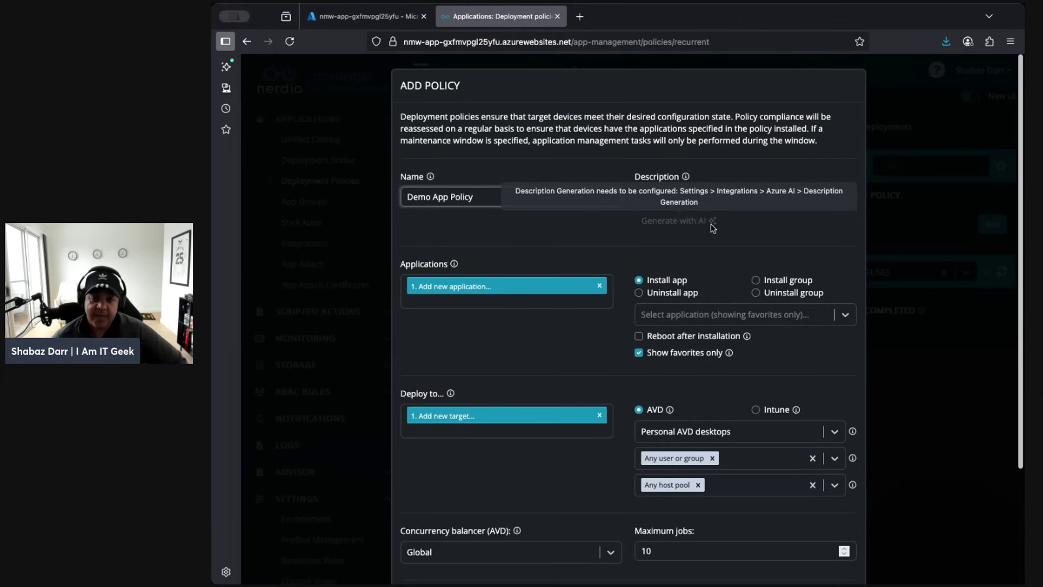
left_click(550, 242)
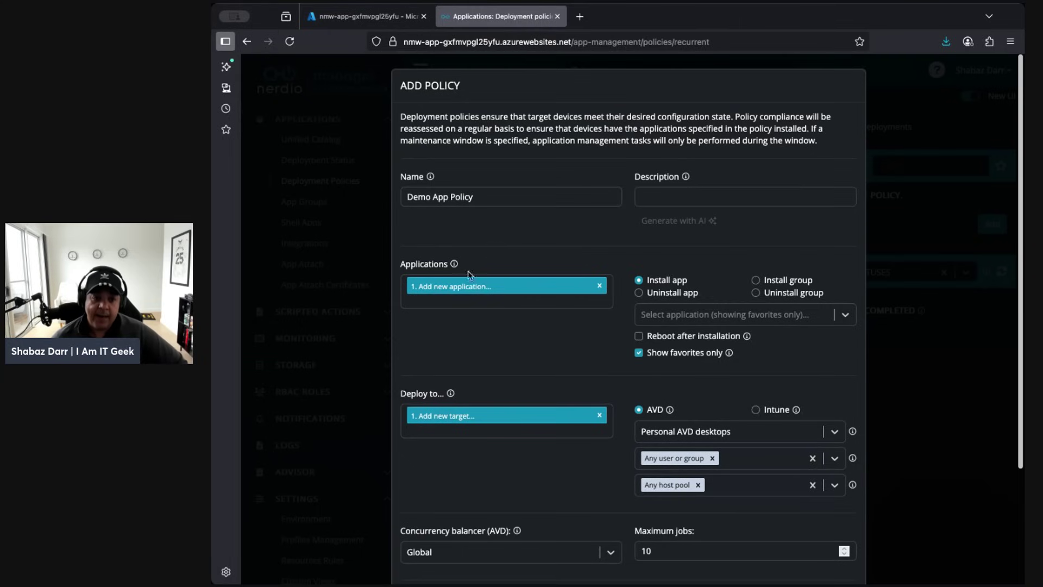
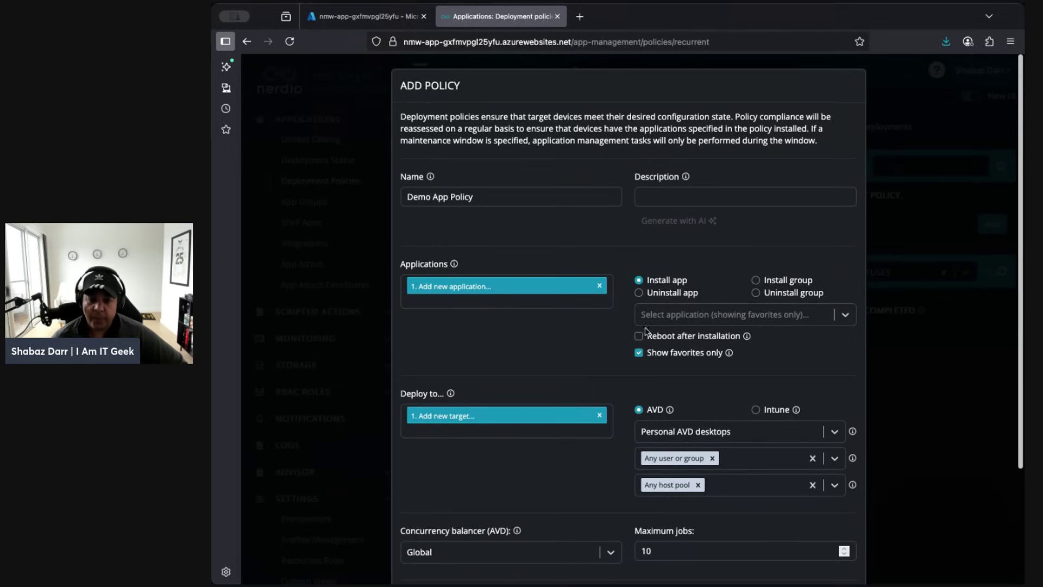
left_click(845, 314)
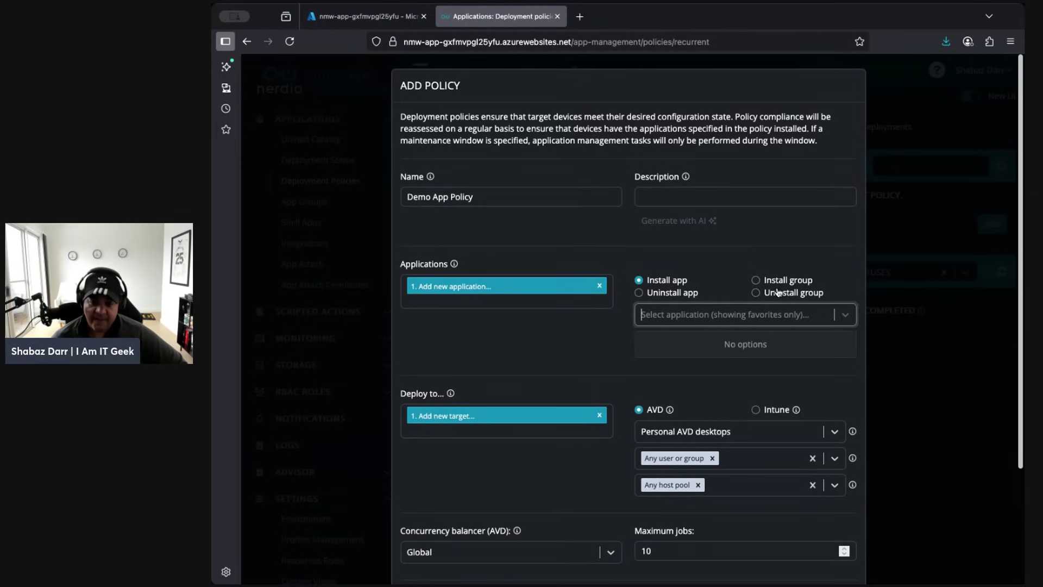
left_click(819, 269)
left_click(757, 281)
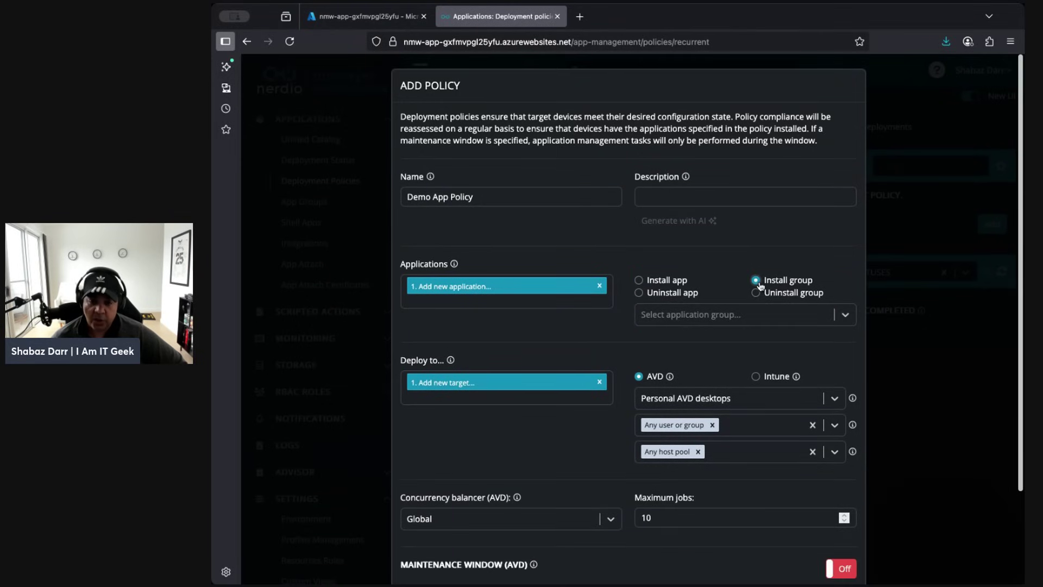
left_click(755, 293)
left_click(639, 280)
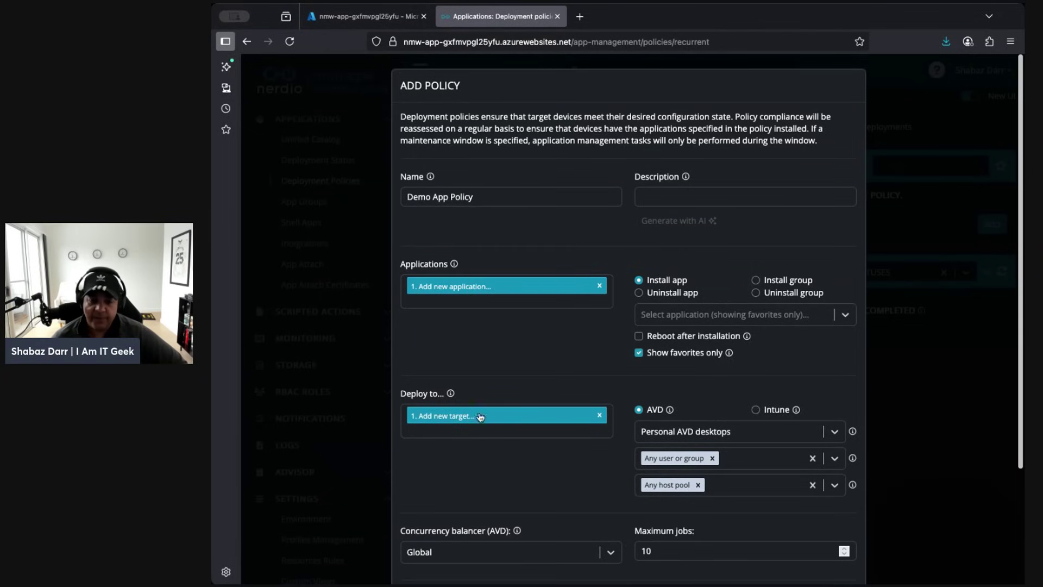
- Try AVD Workspaces and Personal AVD desktops as the policy's deployment target, and remove that target
scroll(472, 407, "down", 2)
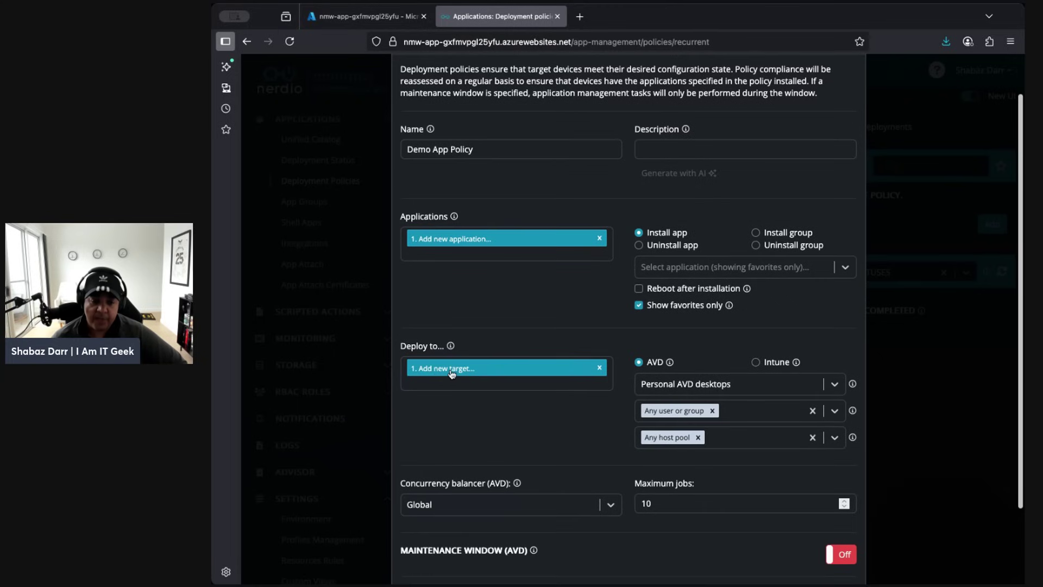
left_click(840, 388)
left_click(676, 413)
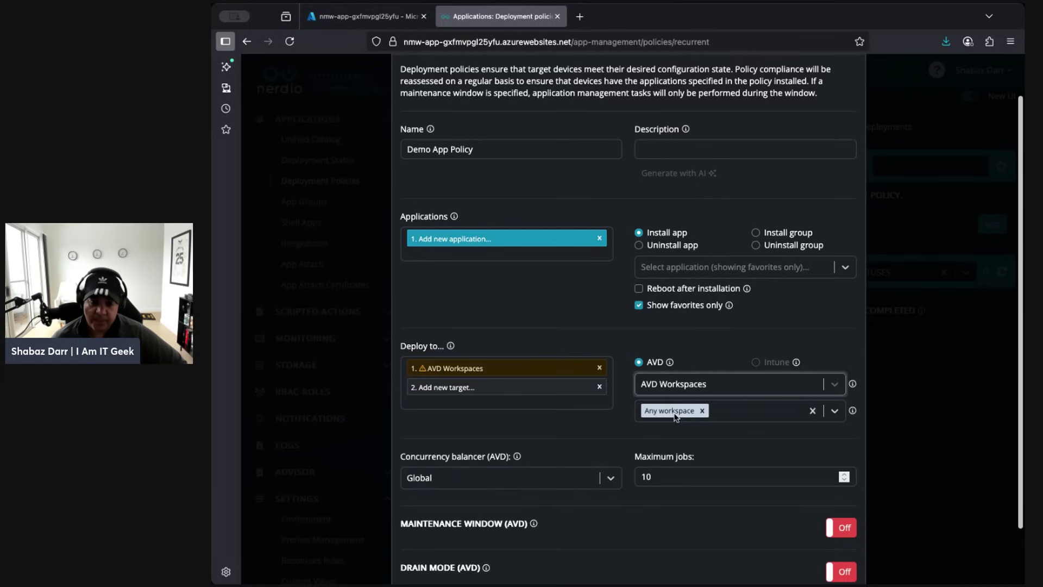
left_click(742, 393)
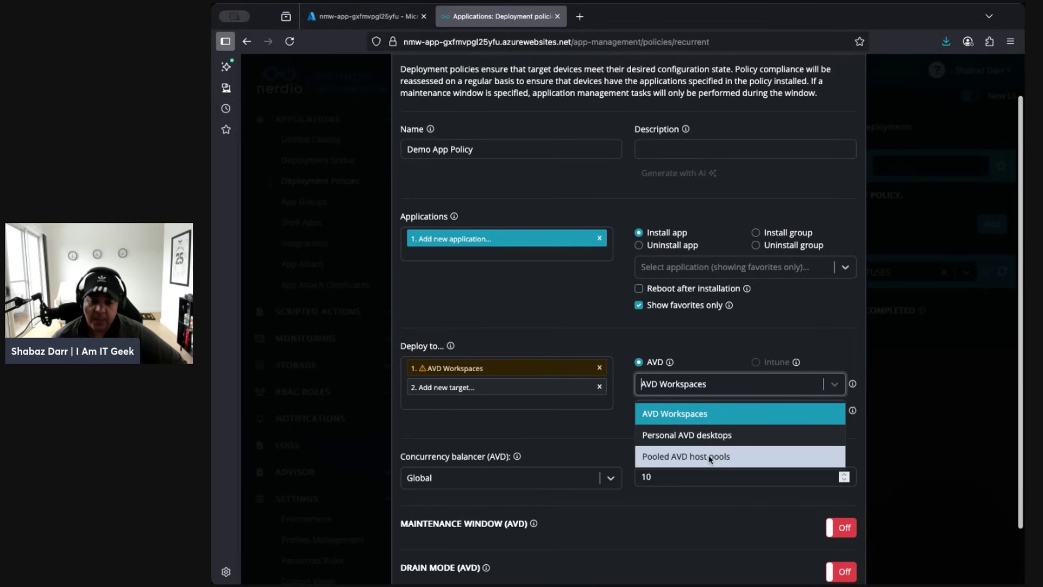
left_click(708, 435)
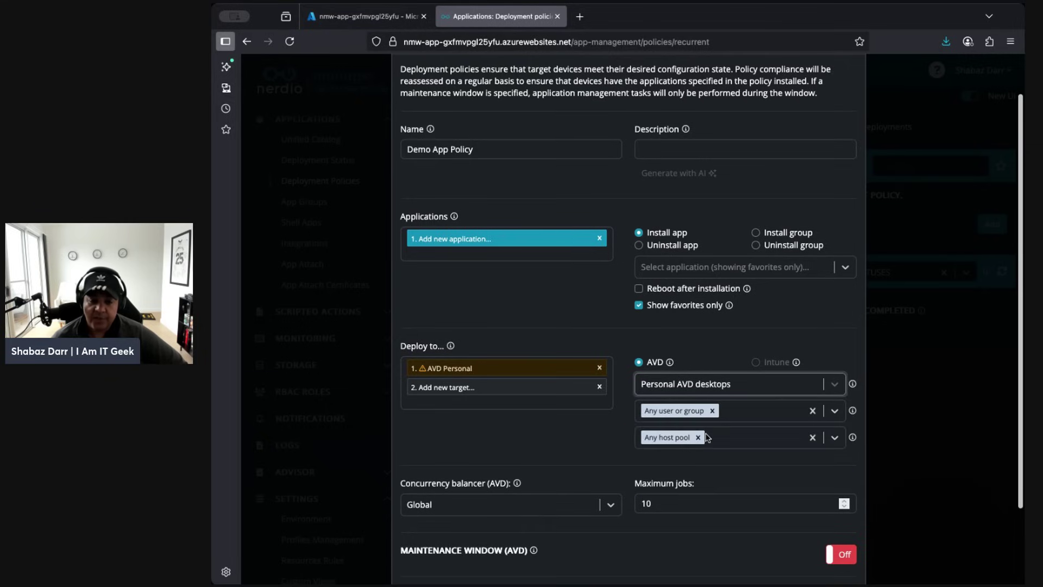
left_click(599, 367)
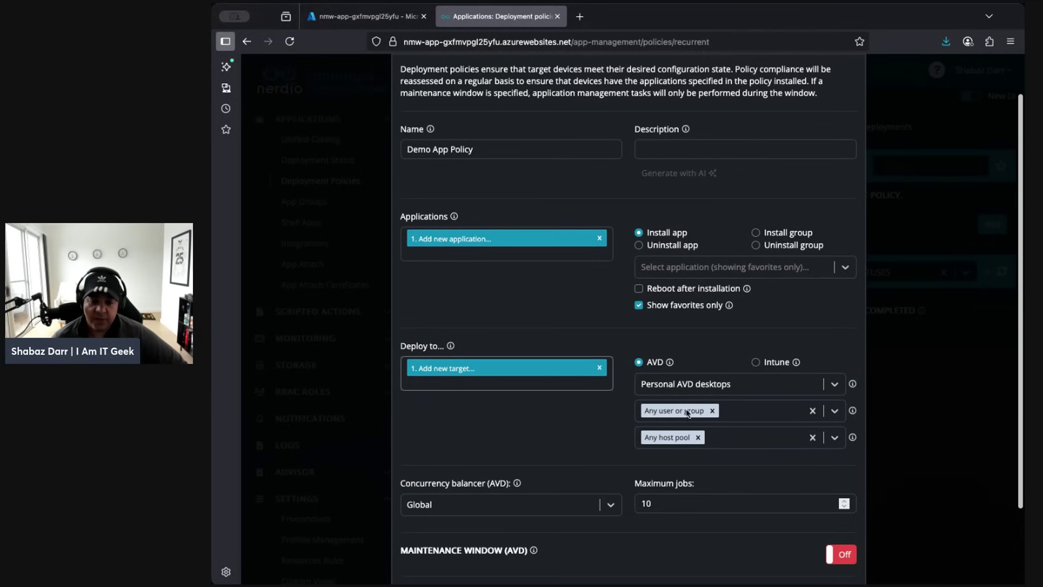
- Target Personal AVD desktops for the AVD-Users group in the IAMITGEEK-HP host pool
left_click(835, 411)
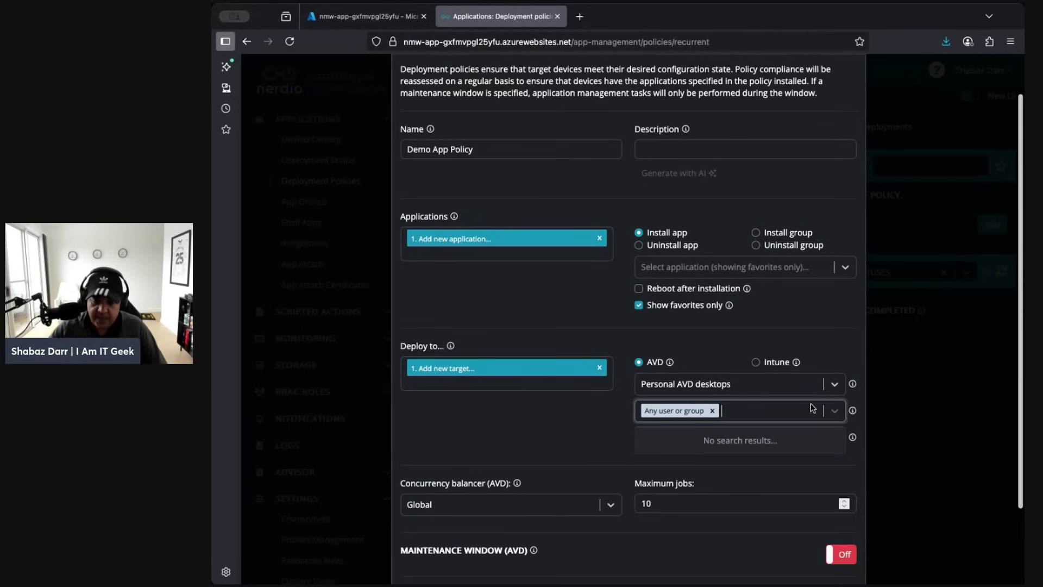
type("avd")
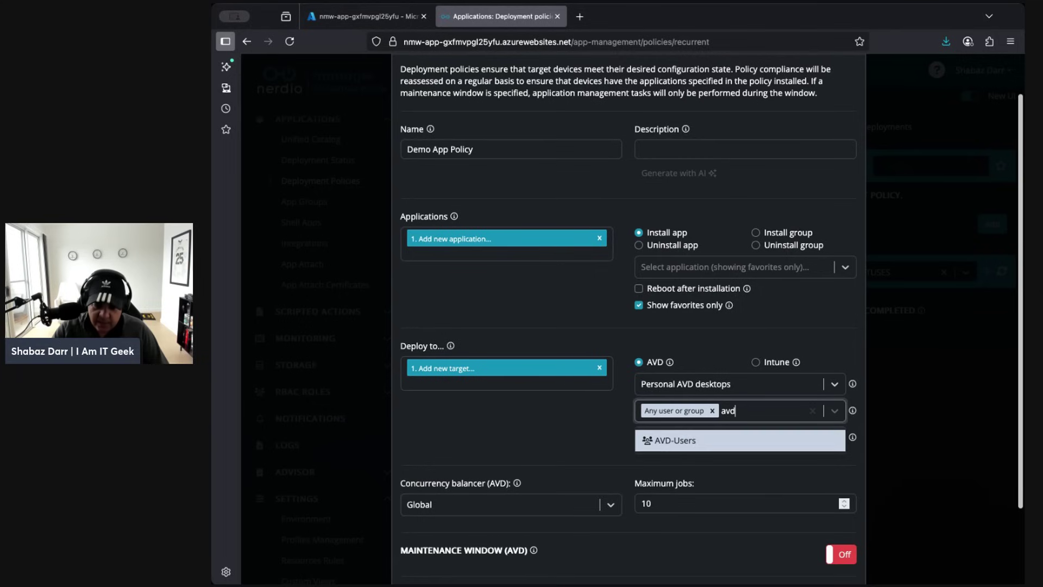
left_click(688, 441)
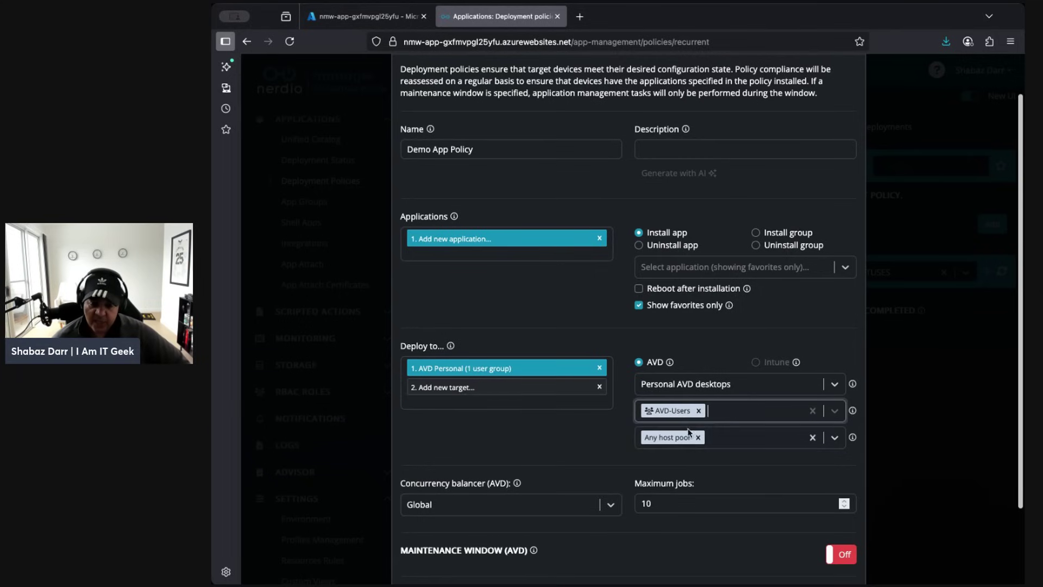
left_click(831, 439)
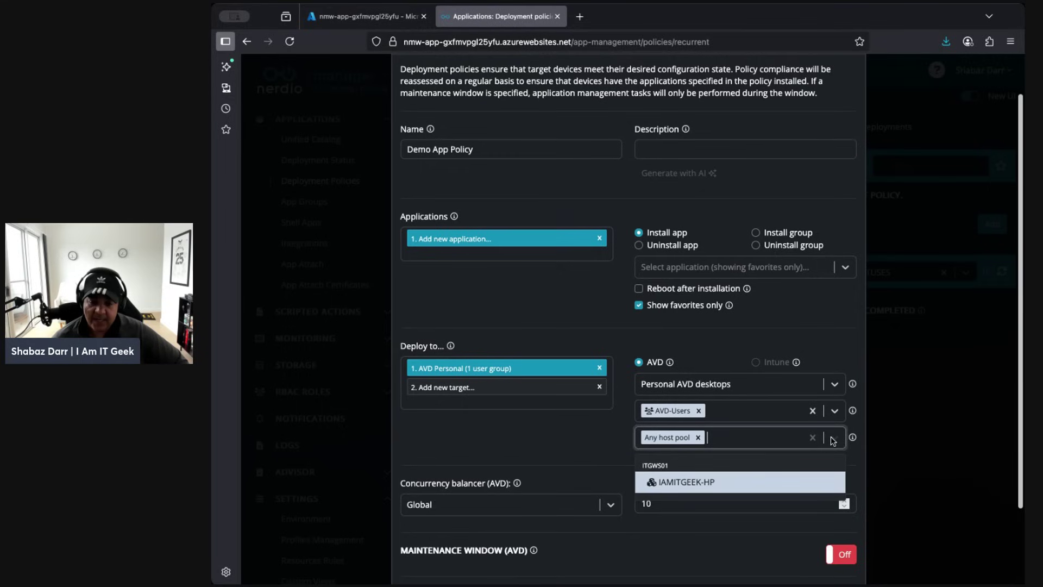
left_click(699, 485)
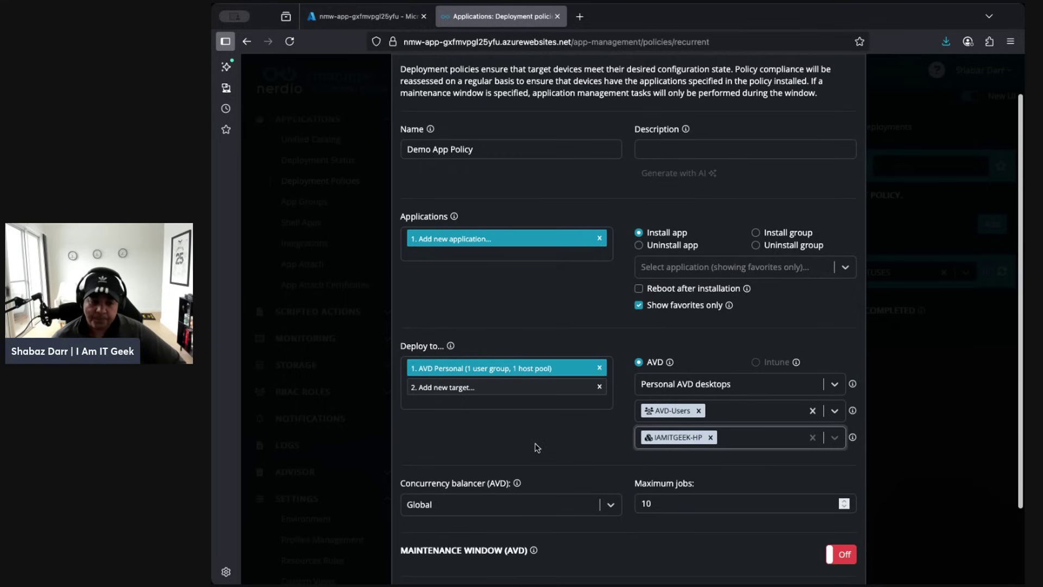
- Try the By host pool concurrency balancer, return it to Global, and set the maximum jobs to 5
scroll(537, 447, "down", 3)
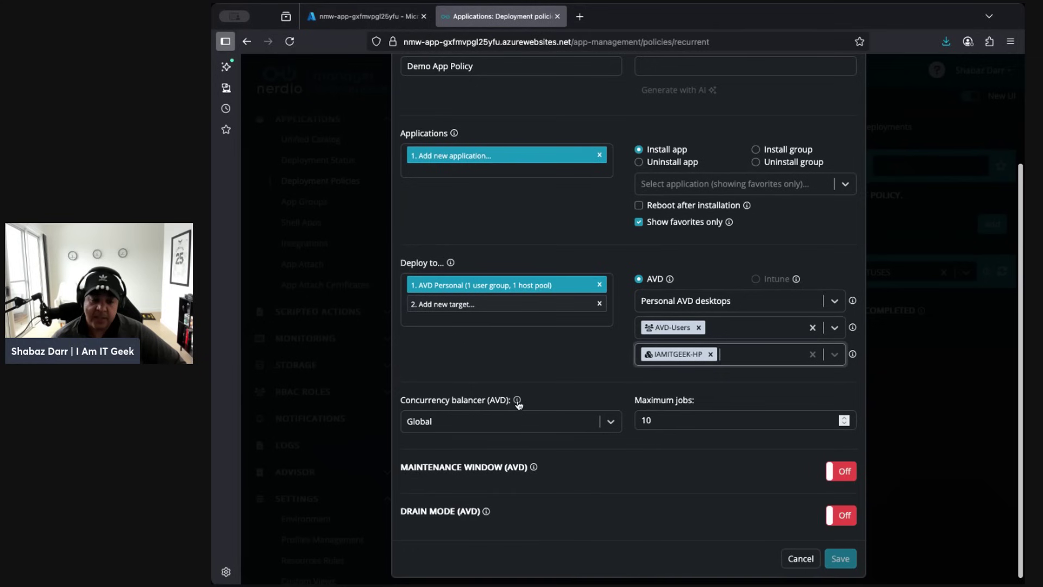
mouse_move(518, 403)
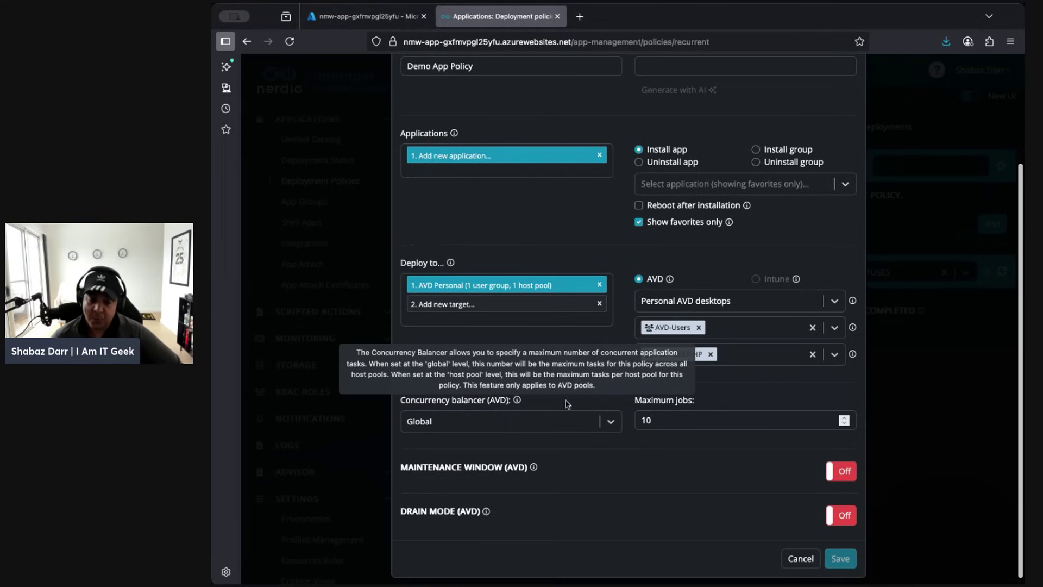
left_click(606, 424)
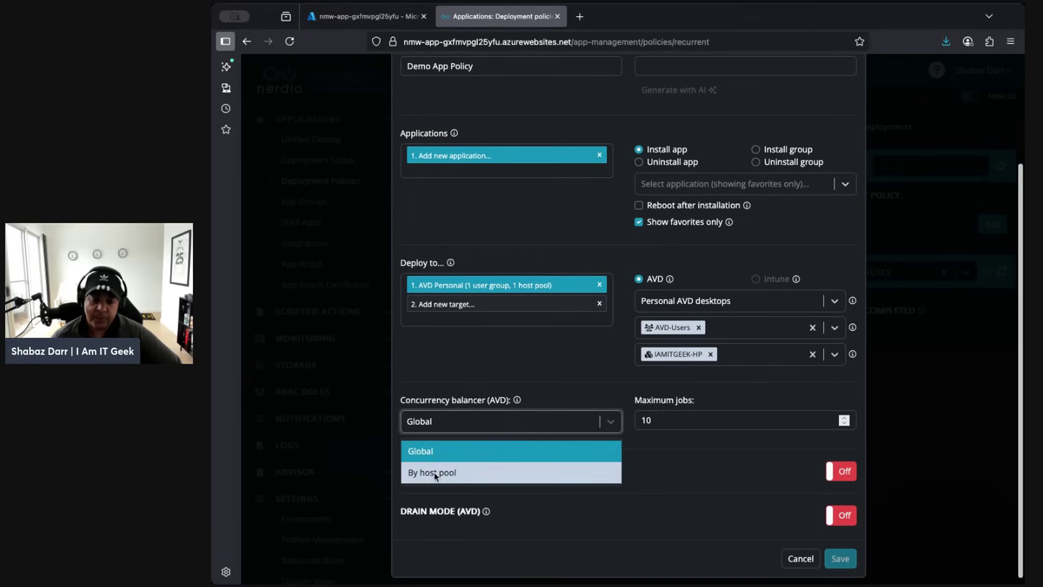
left_click(435, 471)
left_click(606, 428)
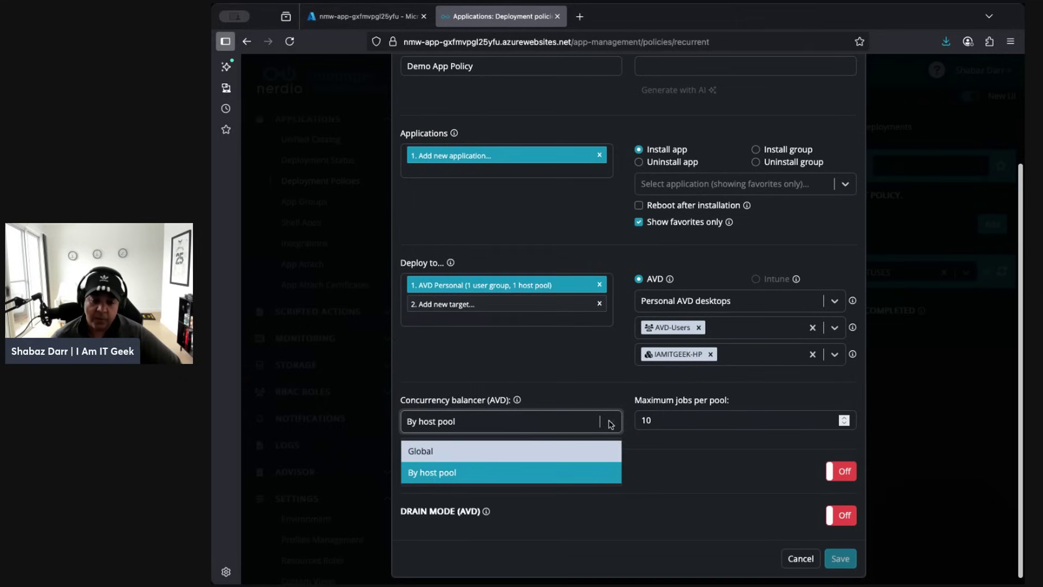
left_click(441, 450)
left_click(844, 424)
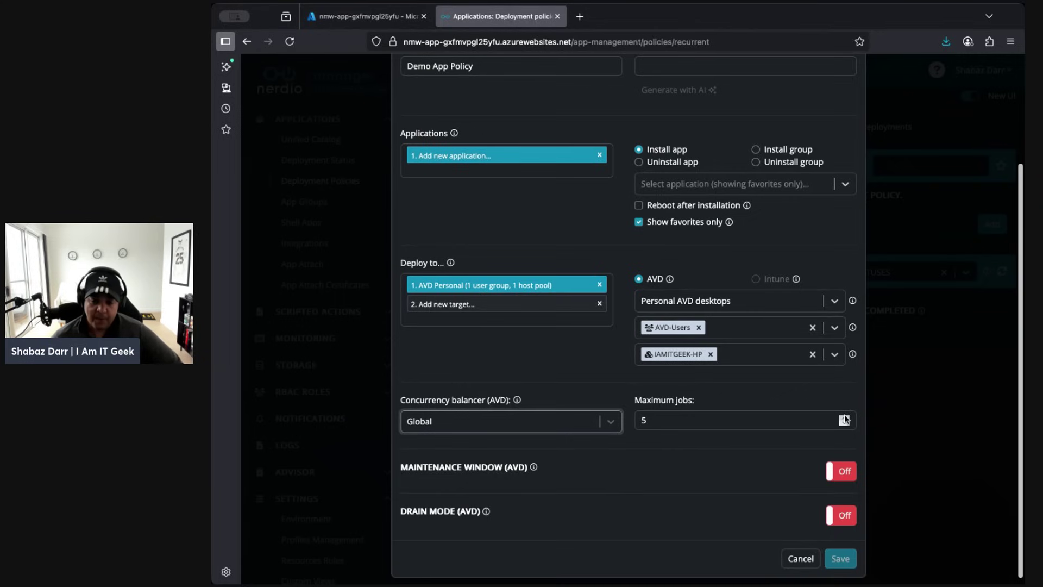
- Turn on the AVD maintenance window to examine its settings, and turn it off again
scroll(559, 474, "down", 1)
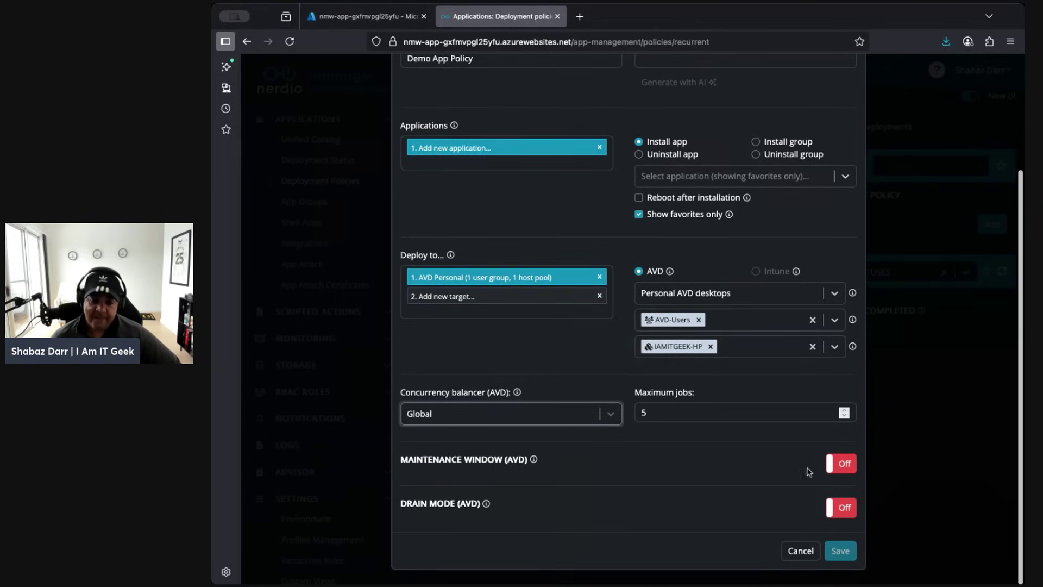
left_click(843, 466)
scroll(565, 477, "down", 2)
left_click(841, 387)
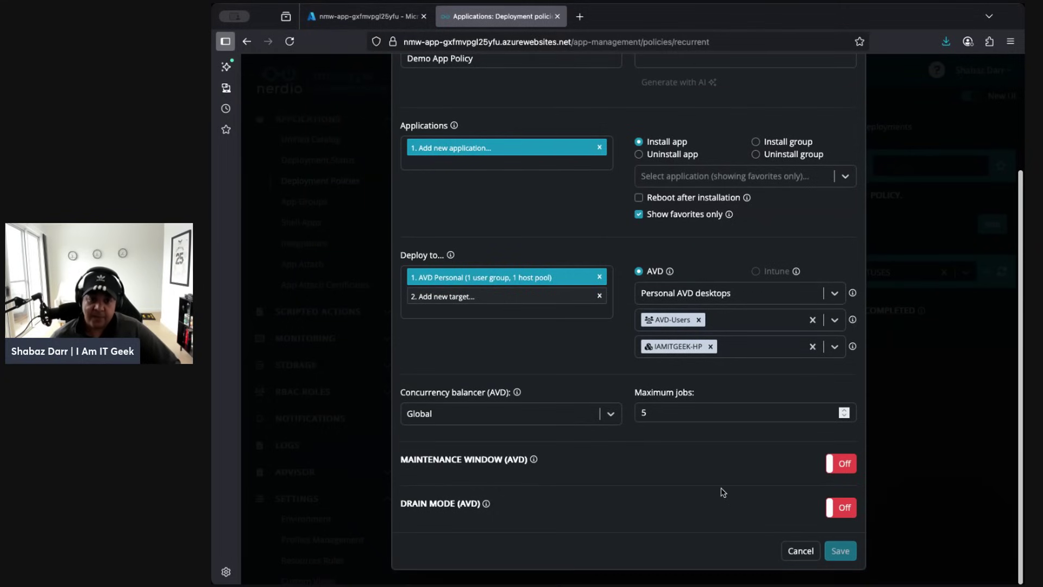
scroll(723, 492, "up", 3)
scroll(722, 488, "down", 3)
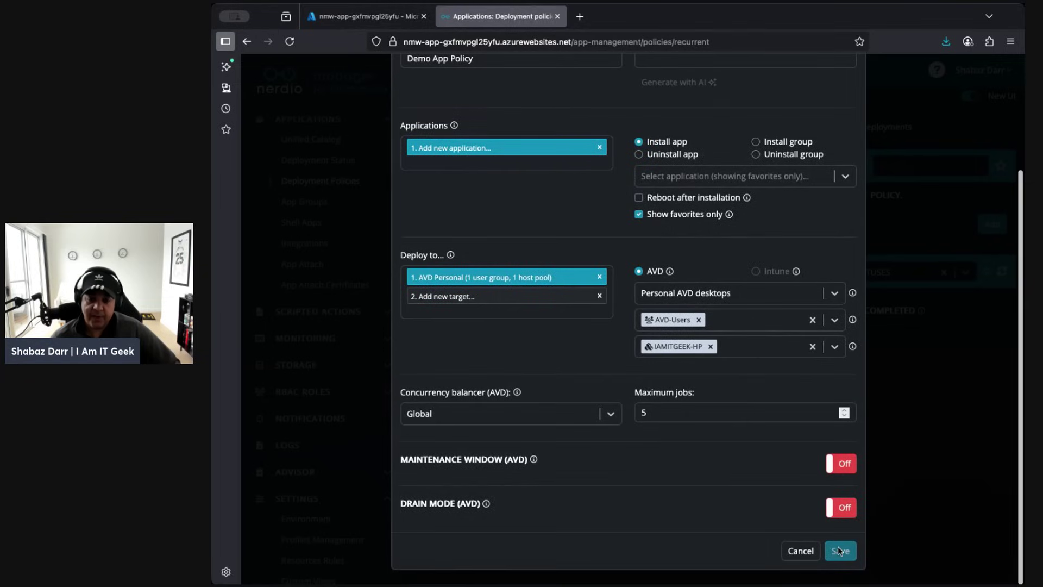
- Remove the AVD Personal target from the policy, and switch the maintenance window on and back off
scroll(649, 441, "up", 2)
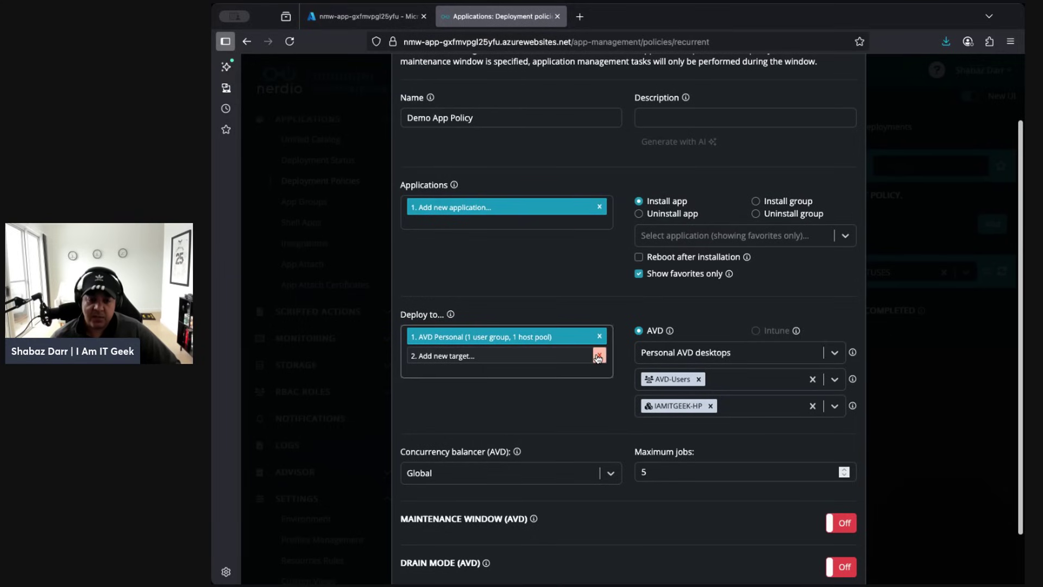
left_click(599, 336)
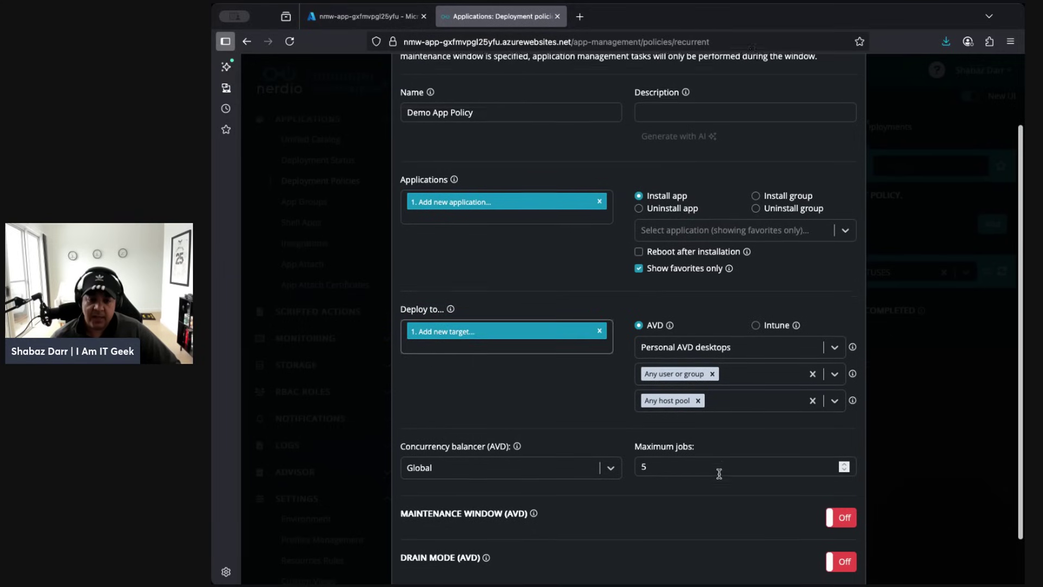
scroll(719, 473, "down", 2)
left_click(829, 466)
left_click(829, 467)
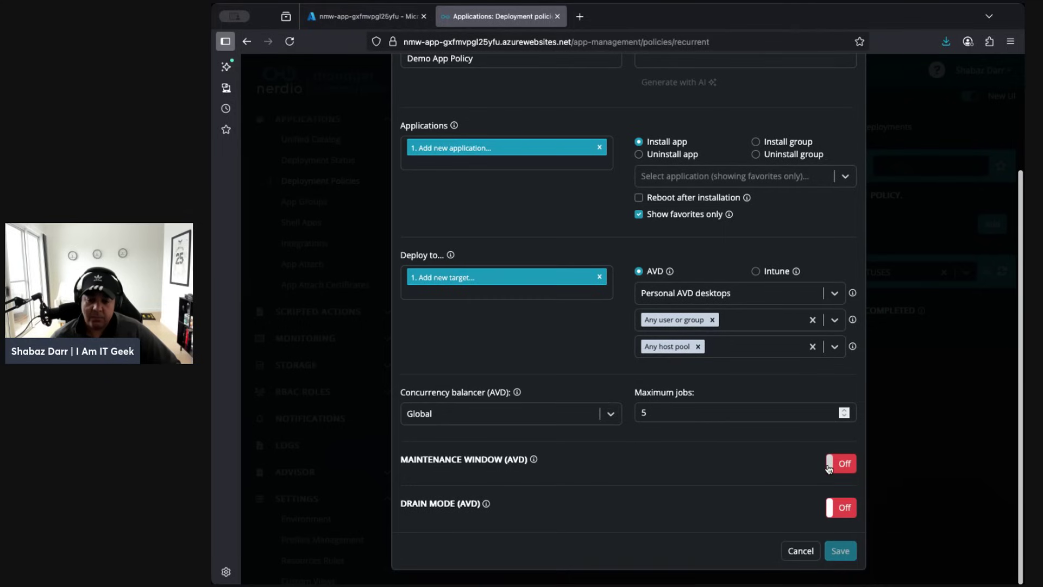
- Enter Demo policy as the description of the deployment policy
scroll(751, 459, "up", 5)
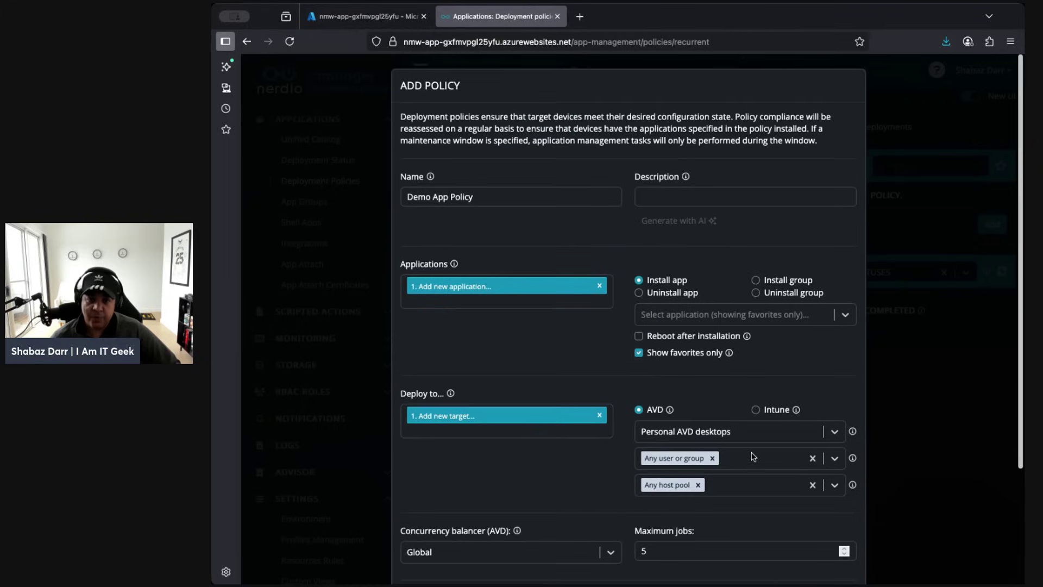
left_click(671, 201)
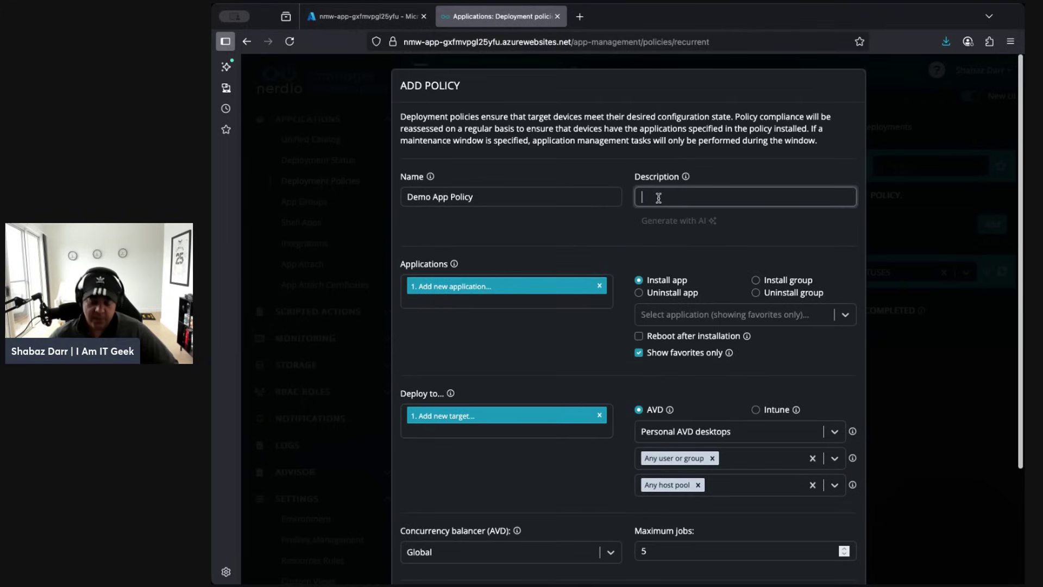
type("Demo policy")
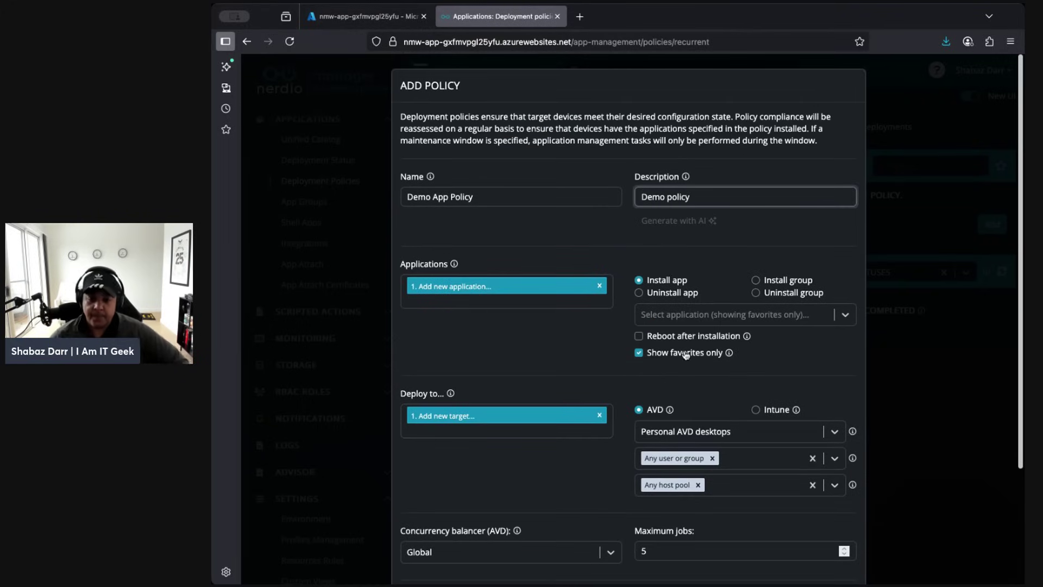
- Check the favorite applications available to install, and cancel the new deployment policy without saving it
scroll(762, 218, "down", 2)
left_click(691, 199)
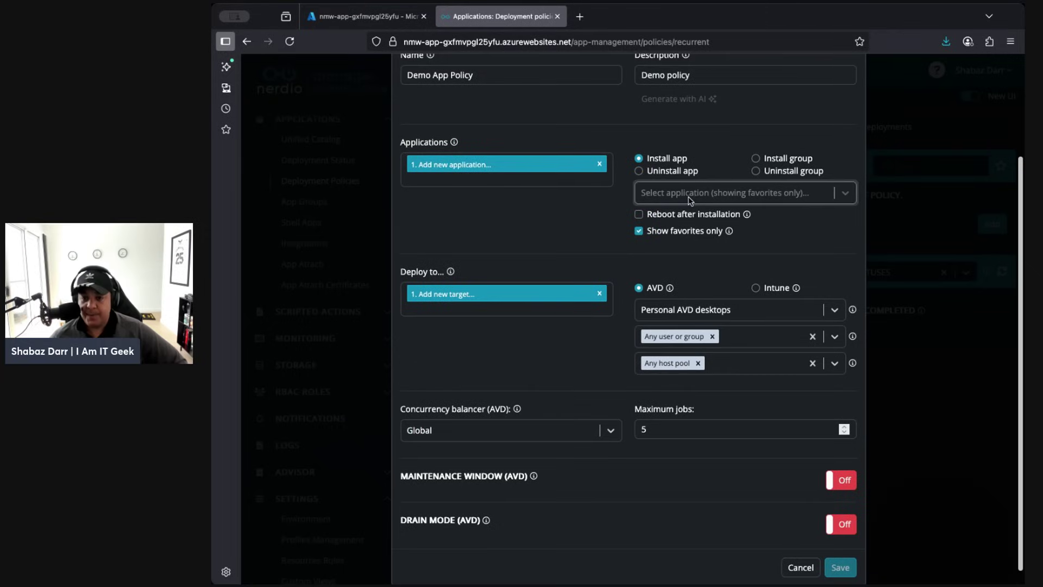
left_click(687, 200)
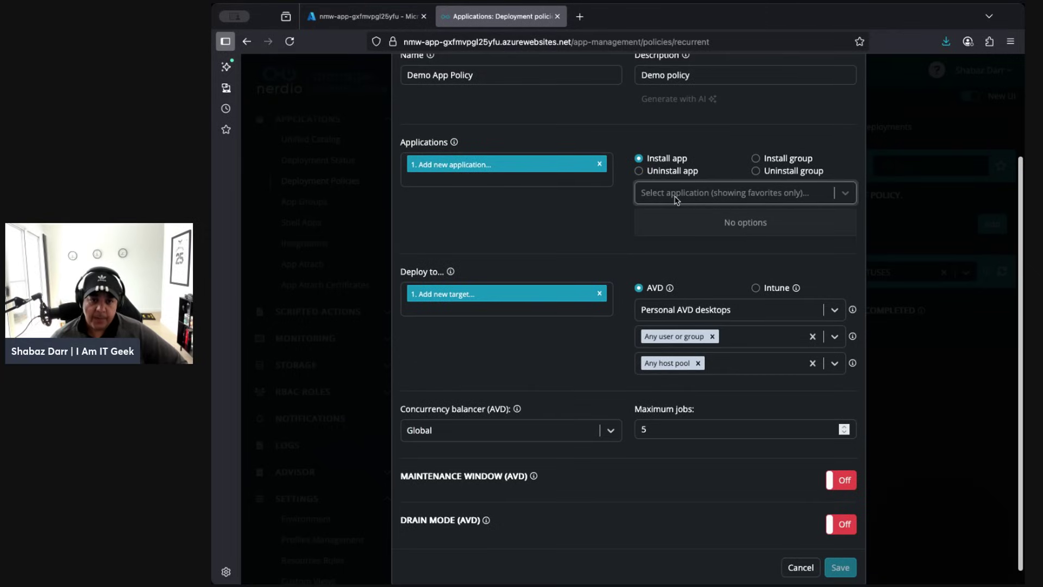
scroll(784, 484, "down", 1)
scroll(621, 346, "up", 3)
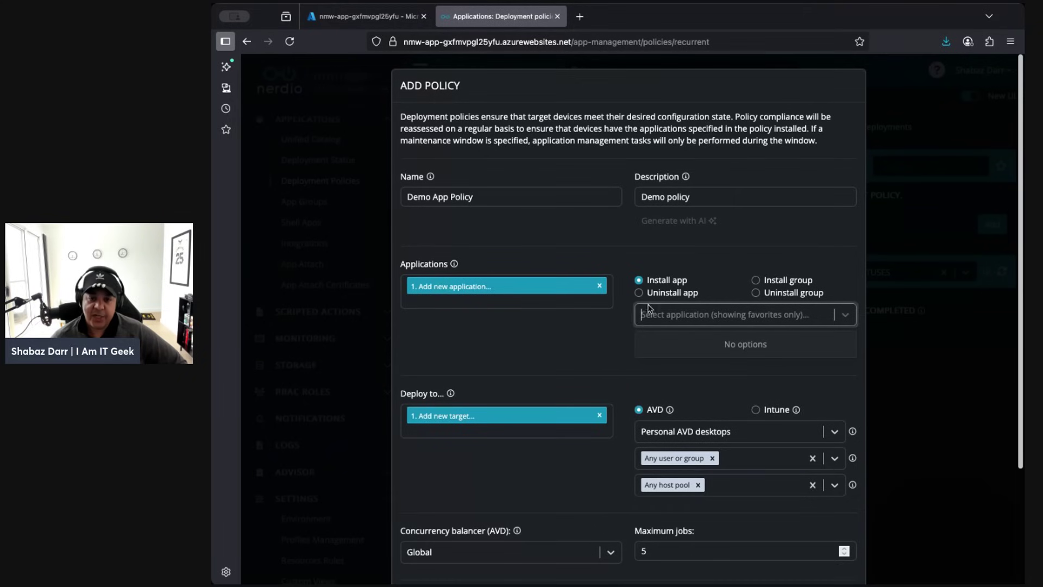
scroll(781, 476, "down", 3)
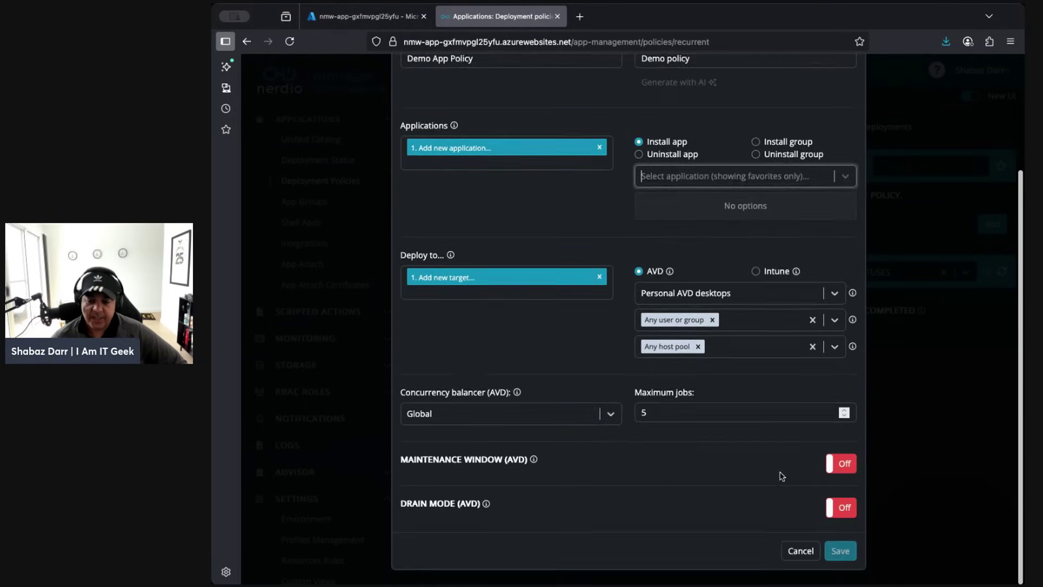
left_click(801, 551)
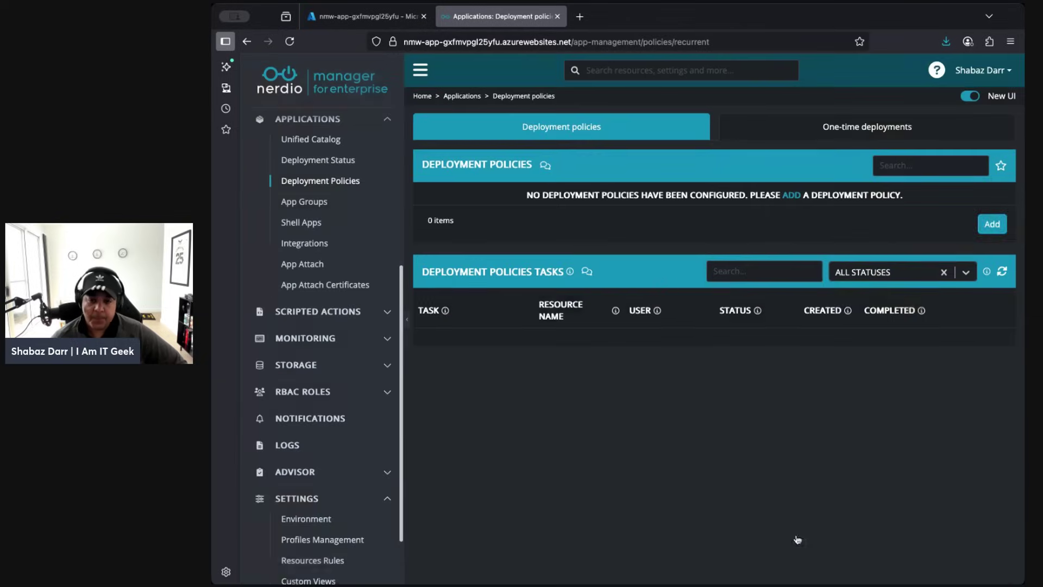
- Review the one-time deployments and the application deployment status
left_click(863, 127)
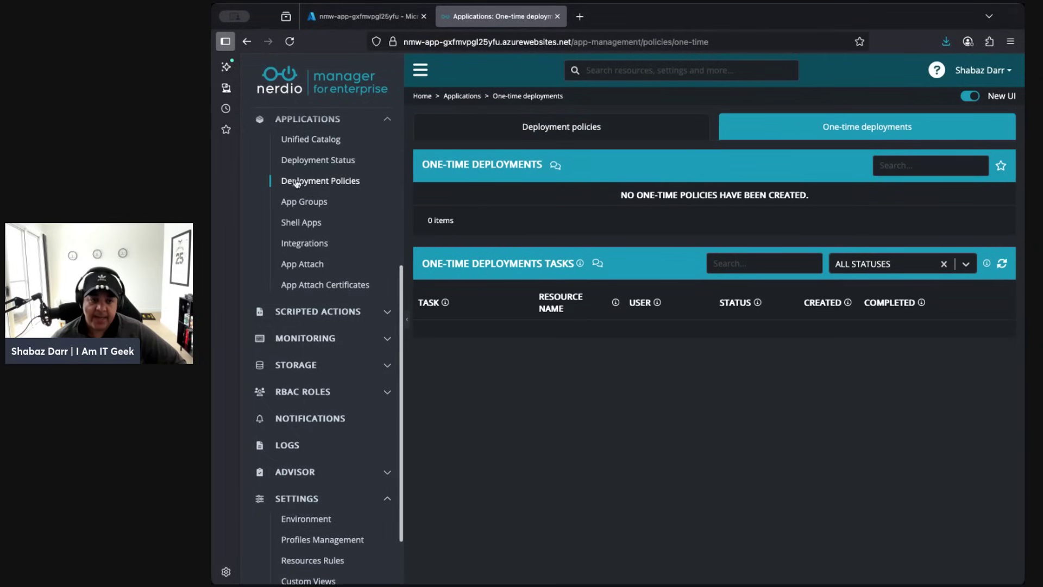
left_click(305, 162)
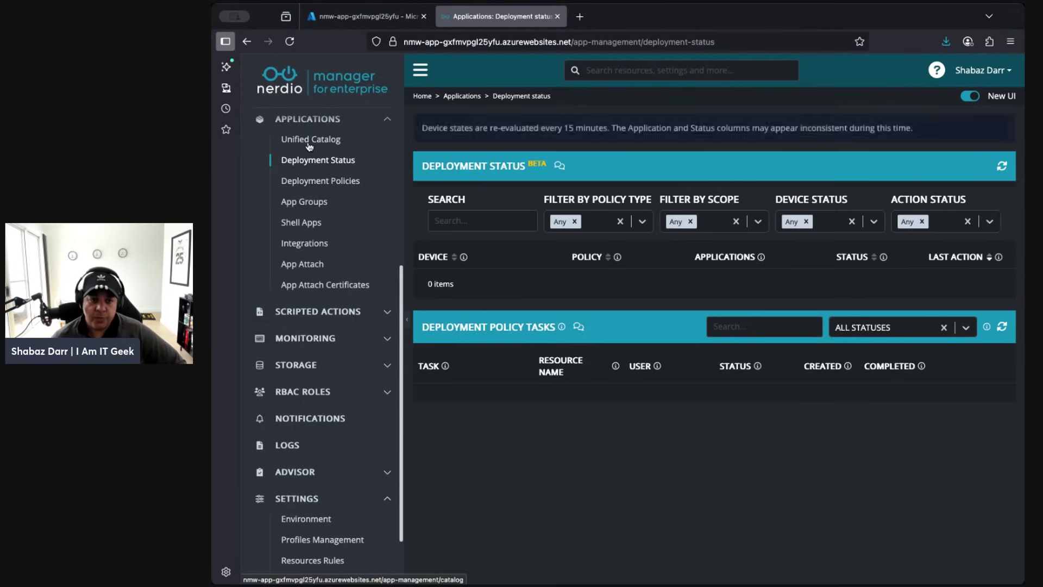
- Configure a 7-Zip (.msi example) deployment to personal AVD desktops in host pool IAMITGEEK-HP, and cancel it without deploying
left_click(308, 141)
left_click(970, 245)
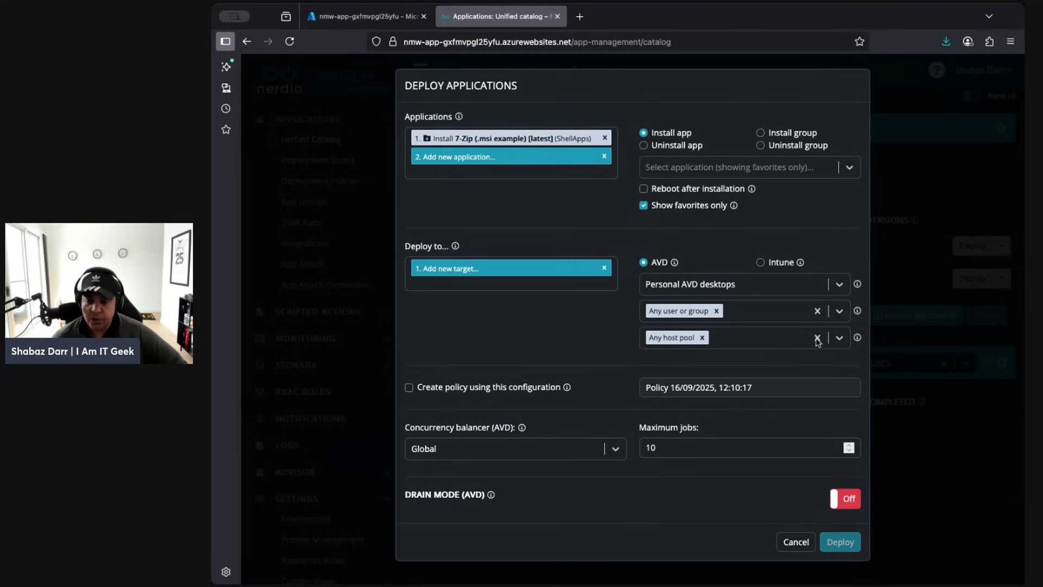
left_click(839, 340)
left_click(700, 384)
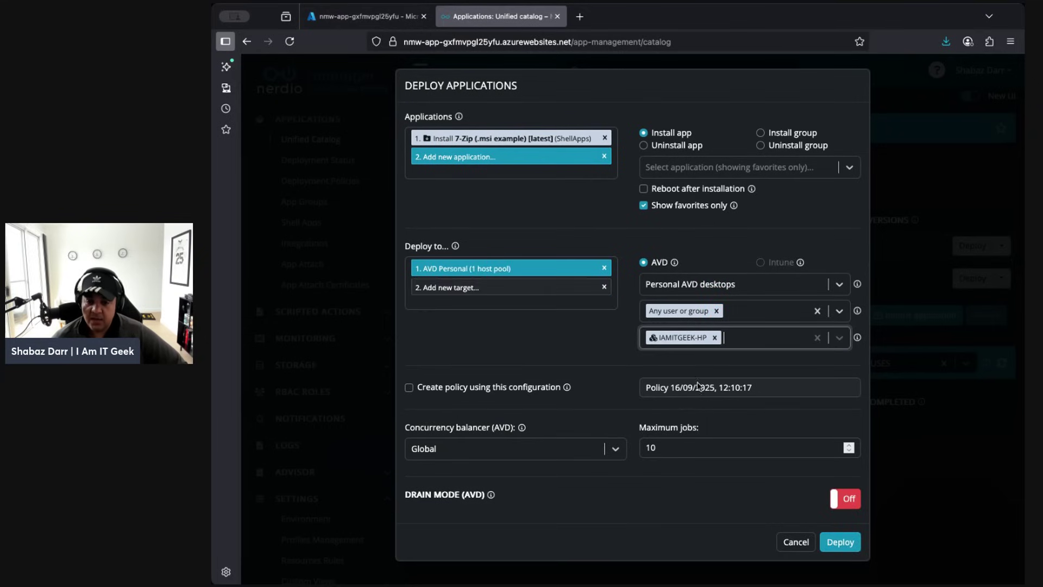
left_click(836, 312)
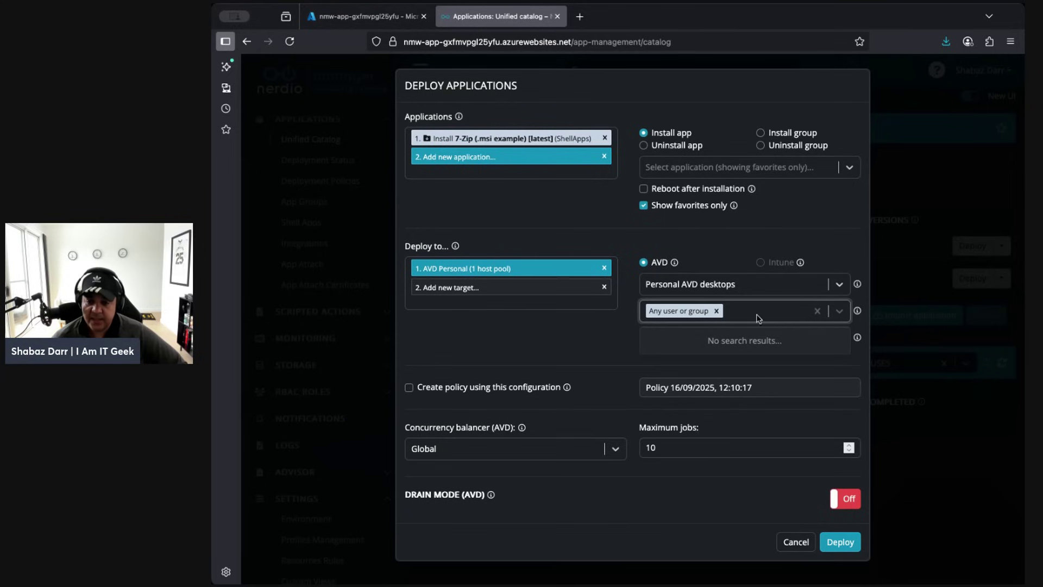
left_click(563, 341)
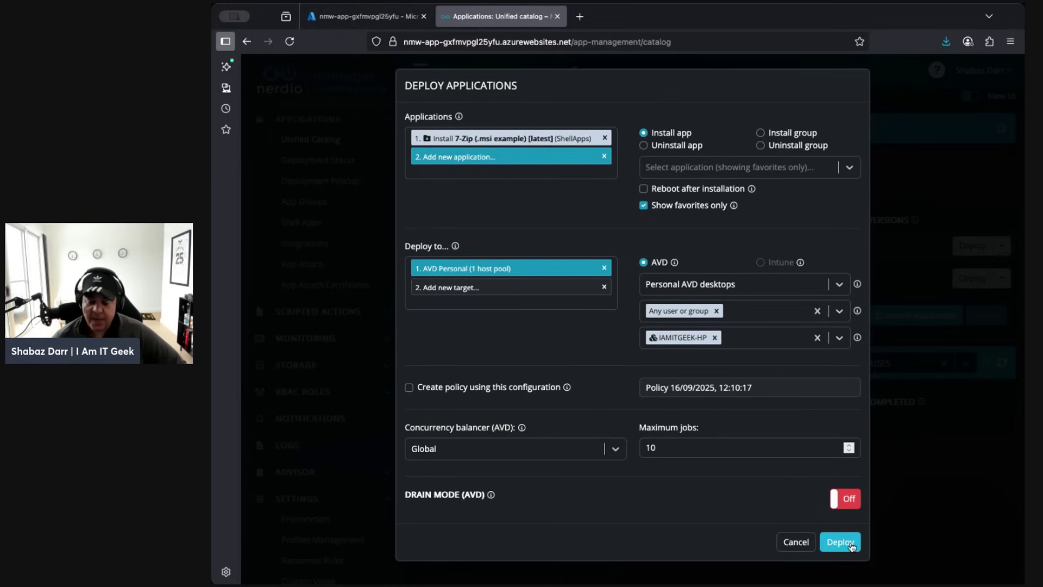
left_click(796, 542)
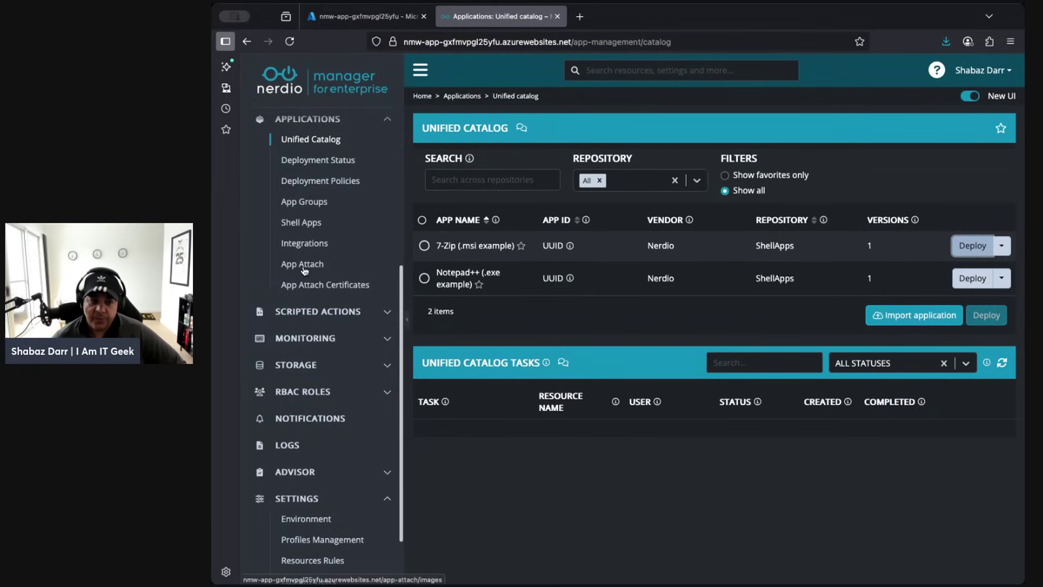
- Check the deployment policies and the list of one-time deployments again
left_click(304, 182)
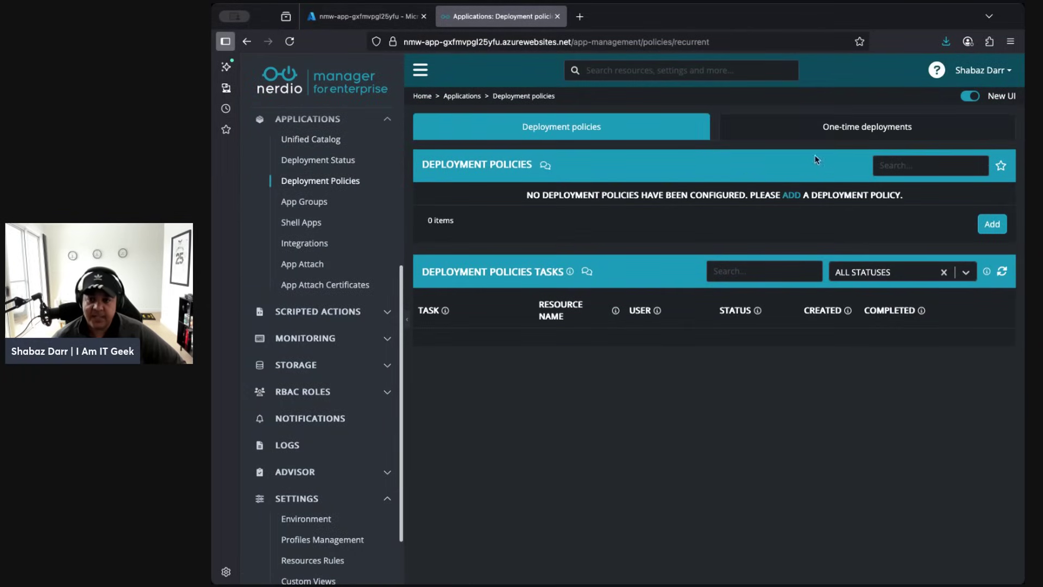
left_click(843, 125)
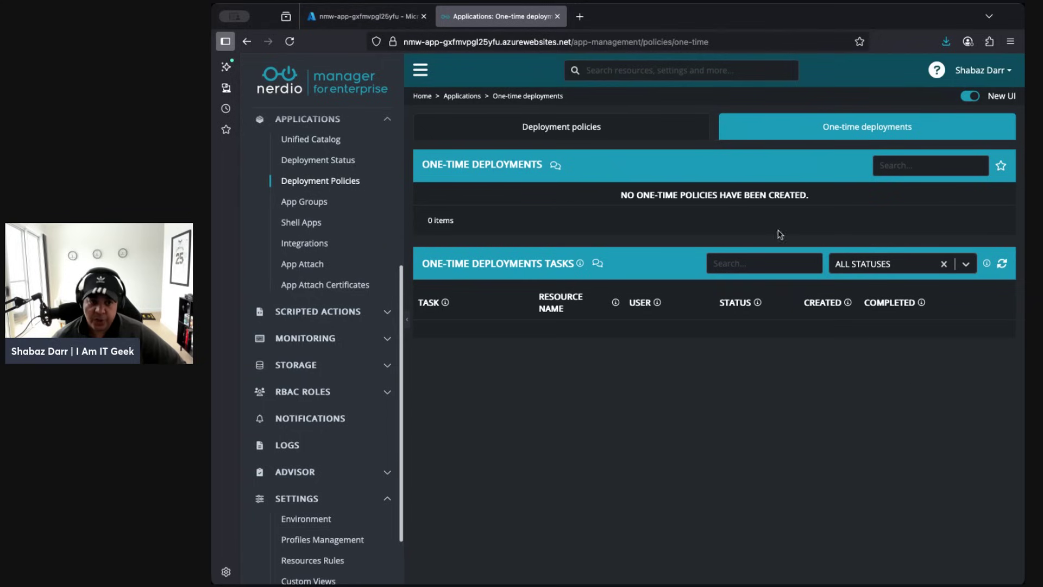
- Start a new app group, check its selectable favorite applications, and name the group DemoAppGRP
left_click(317, 201)
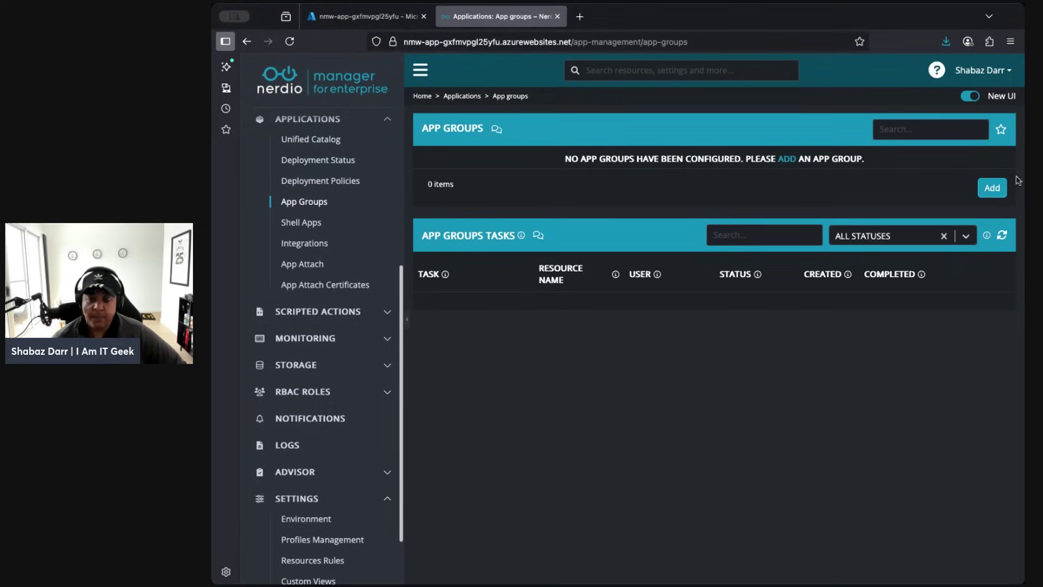
left_click(994, 194)
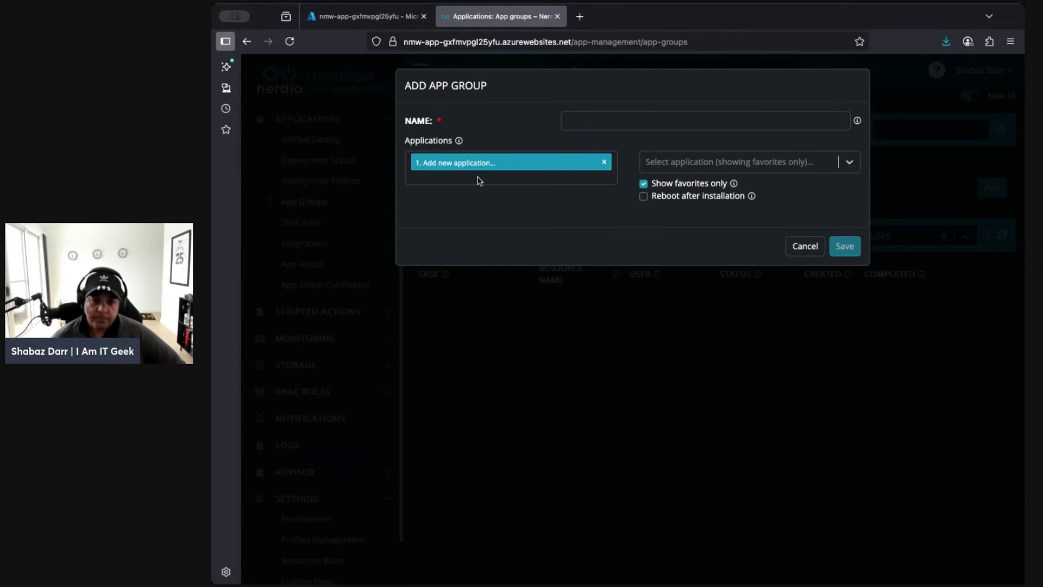
left_click(812, 162)
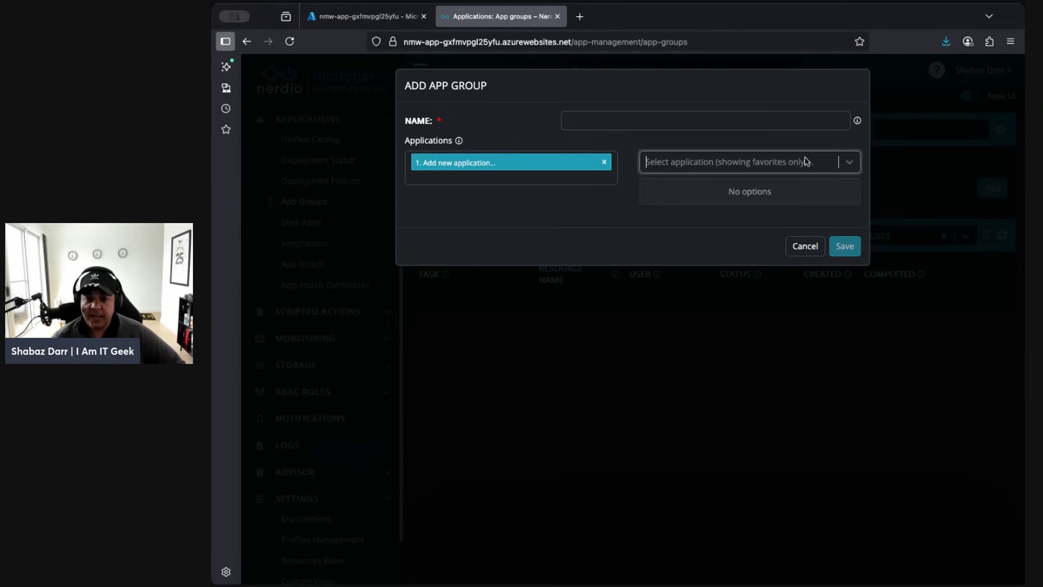
left_click(609, 122)
type("DemoAppGRP")
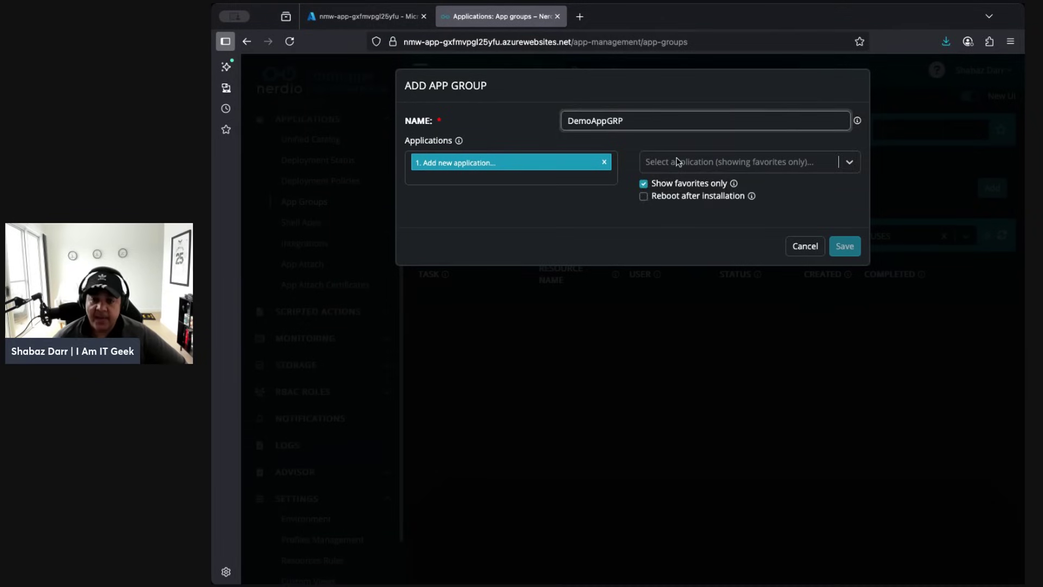
- Search the favorite applications for 7-zip, and cancel the new app group without saving it
left_click(676, 162)
left_click(758, 171)
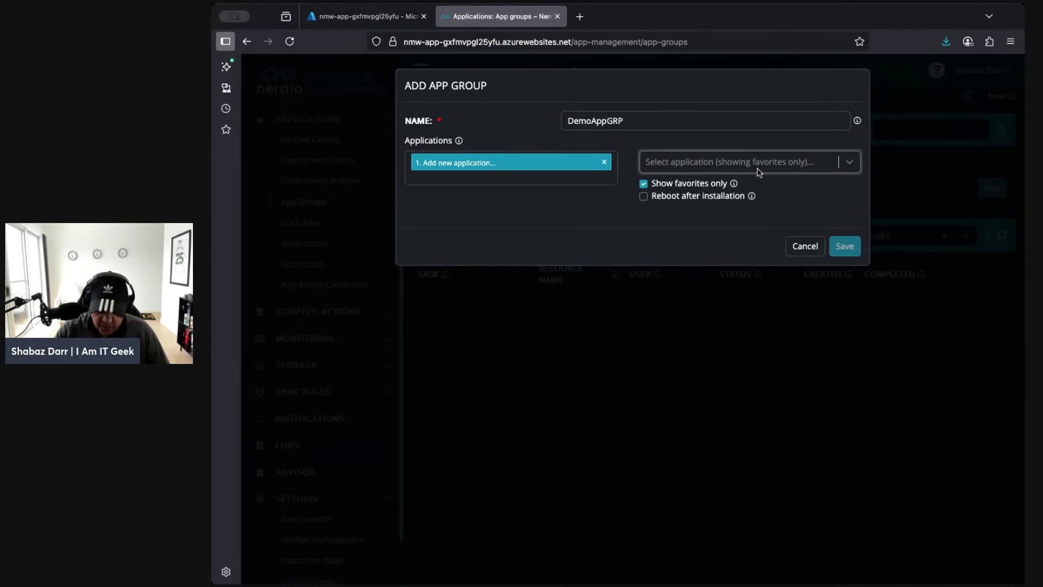
type("7-zip")
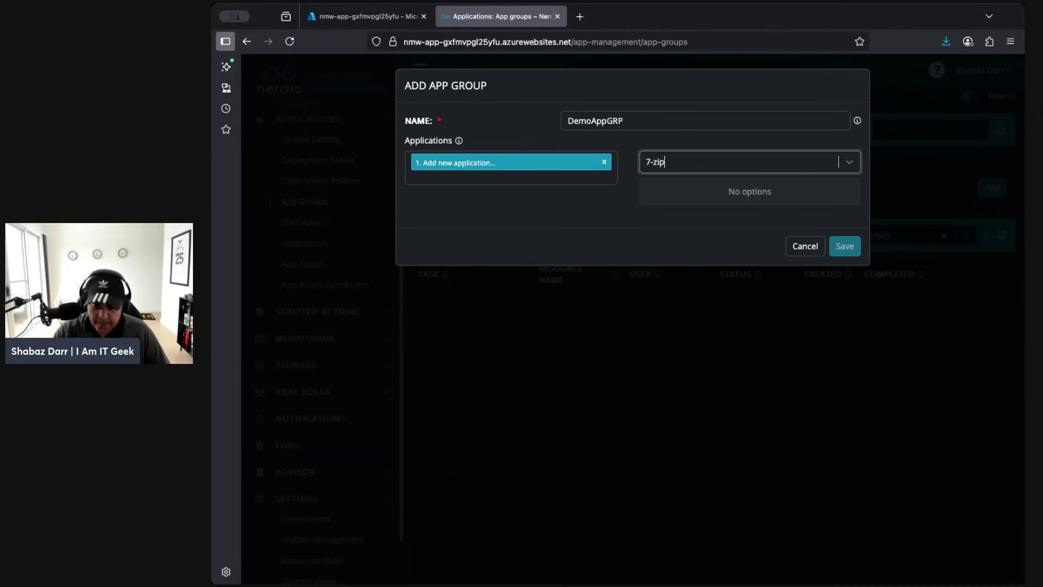
key("BackSpace")
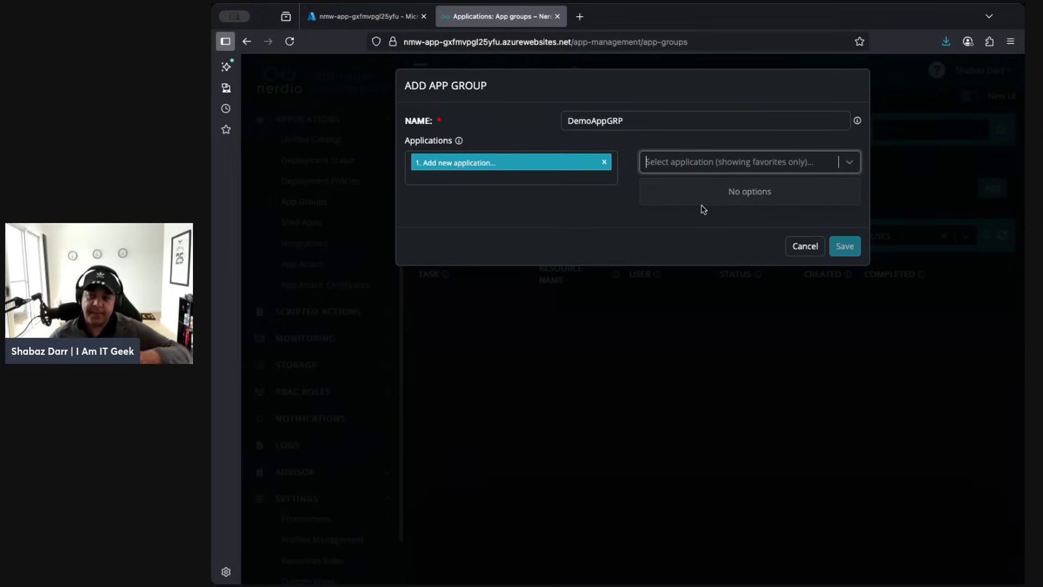
left_click(804, 246)
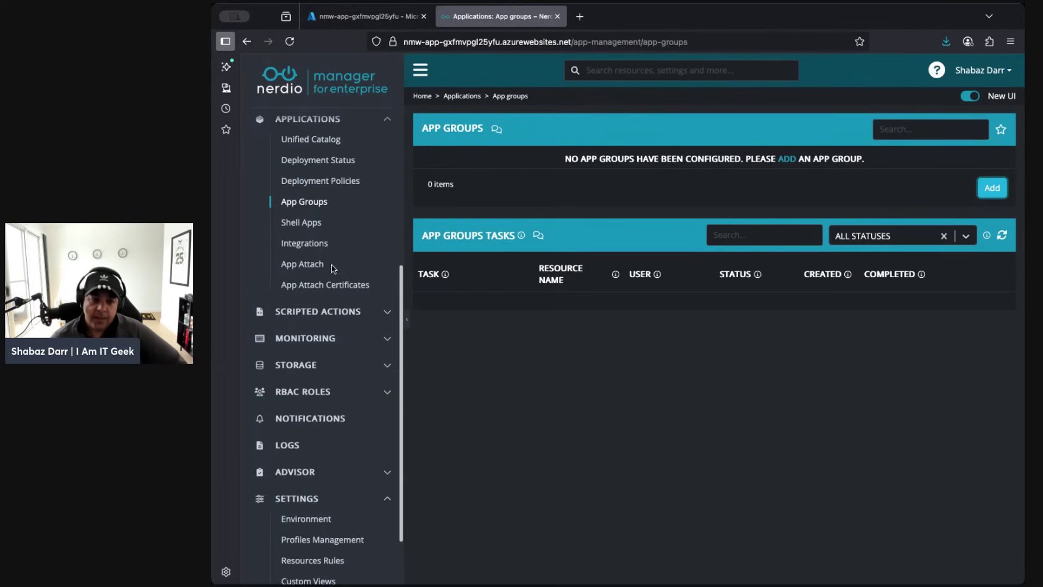
- Start a new shell app named DemoApp with the description "This is a demo app"
left_click(300, 223)
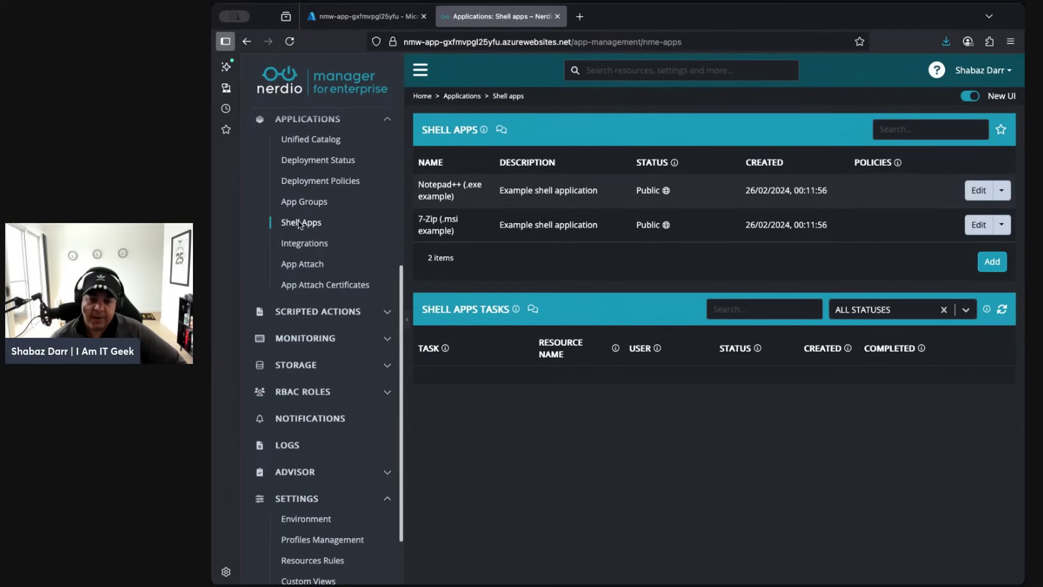
left_click(985, 258)
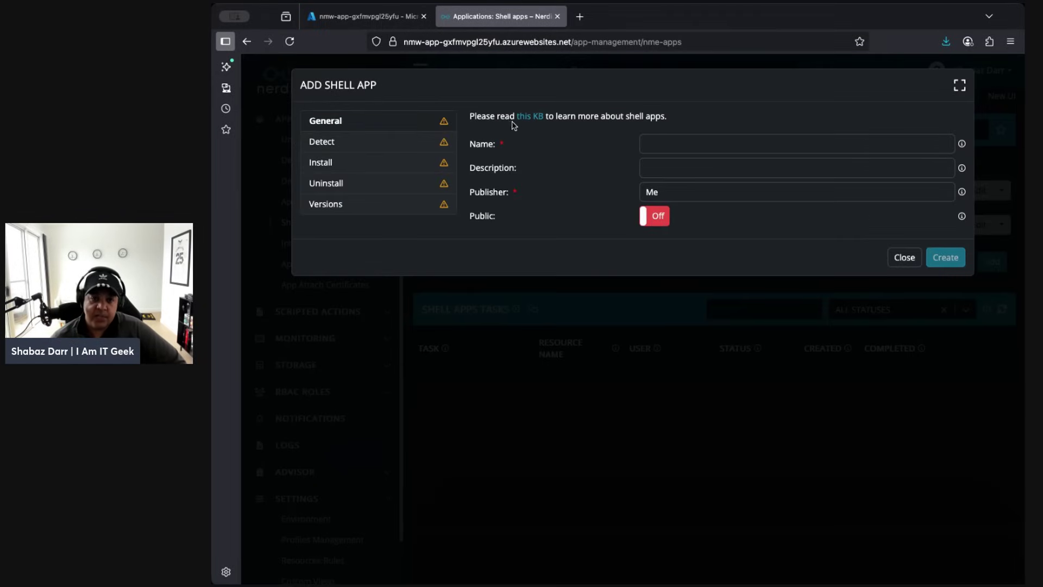
left_click(674, 141)
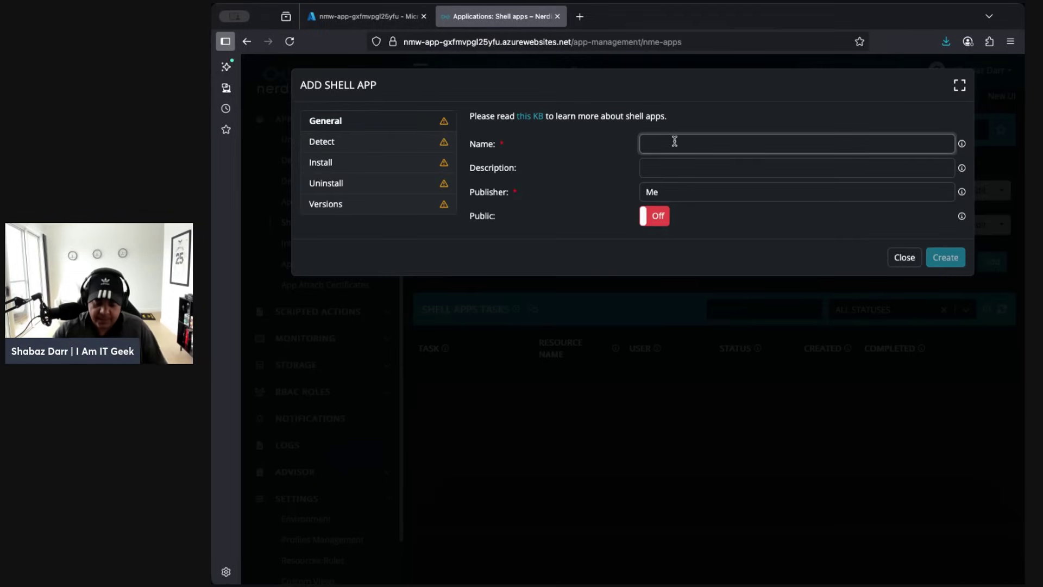
type("DemoApp")
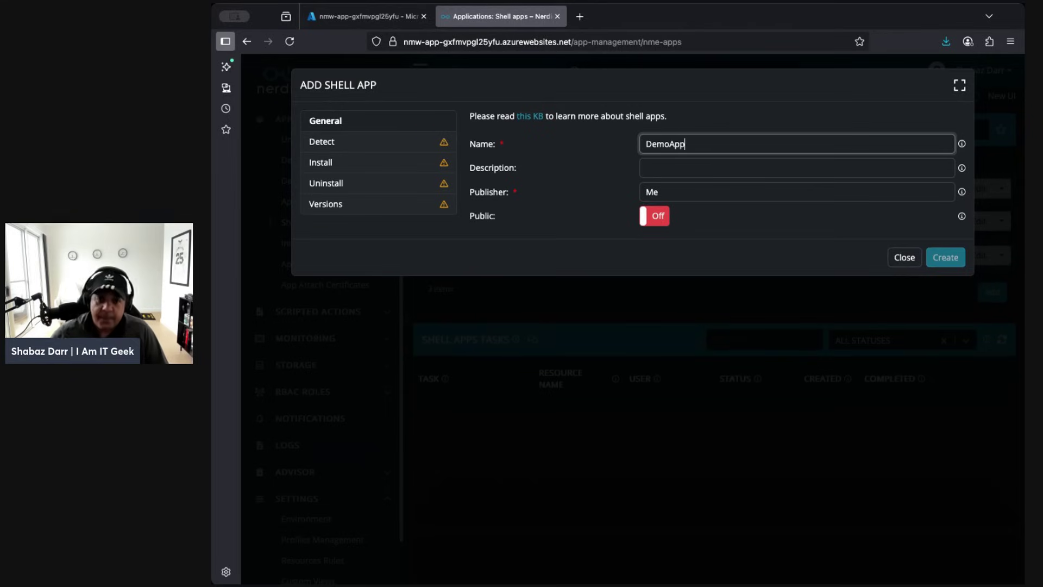
left_click(745, 160)
type("This is a demo app")
- Set the shell app's publisher to IT Geek and make the app public
left_click(755, 190)
type("Me")
key("BackSpace")
key("BackSpace")
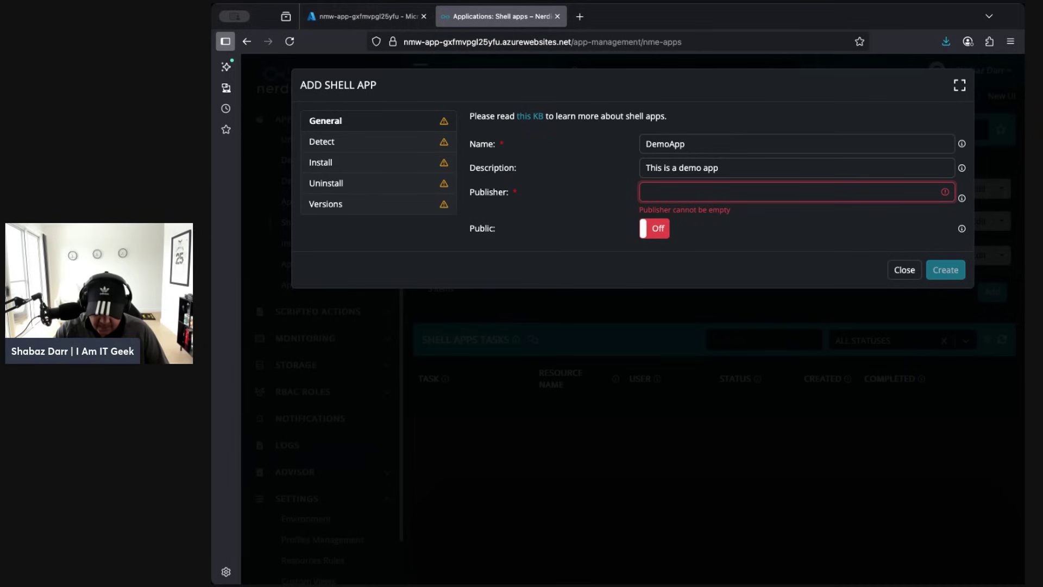
type("IT Geek")
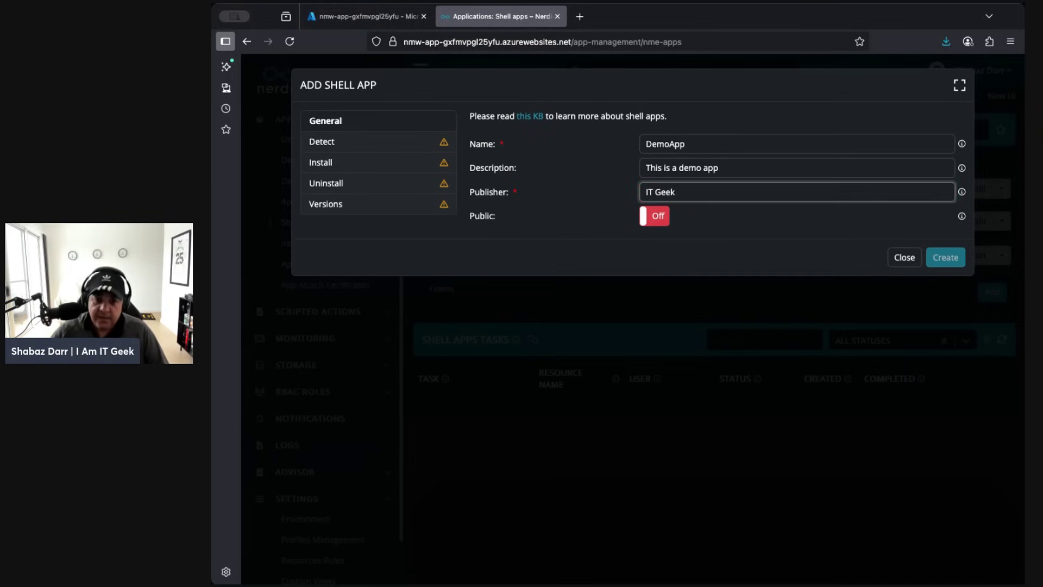
left_click(655, 221)
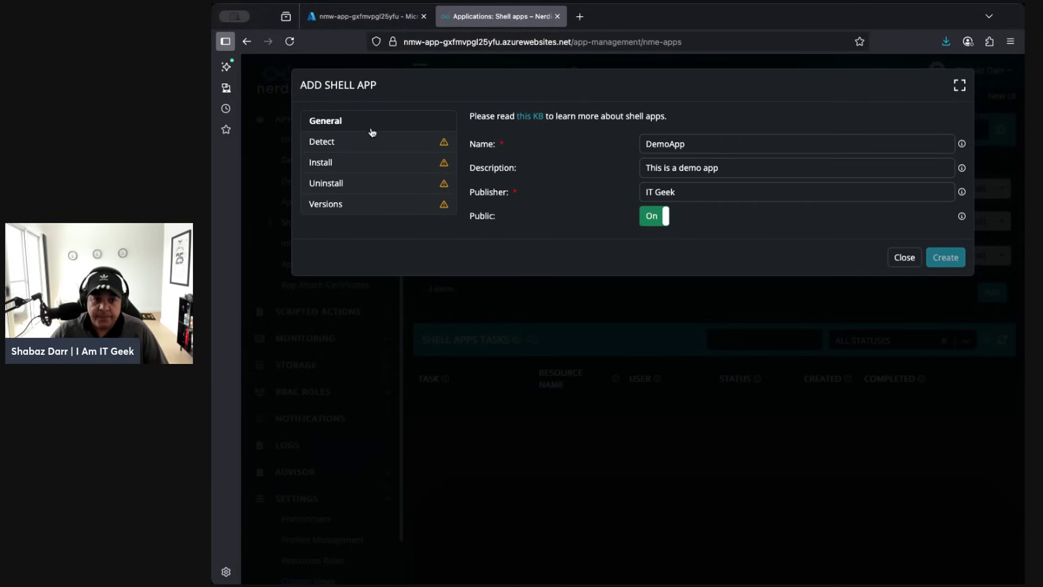
- Examine the new shell app's detect, install and uninstall script sections and its version settings, and close it without creating the app
left_click(339, 142)
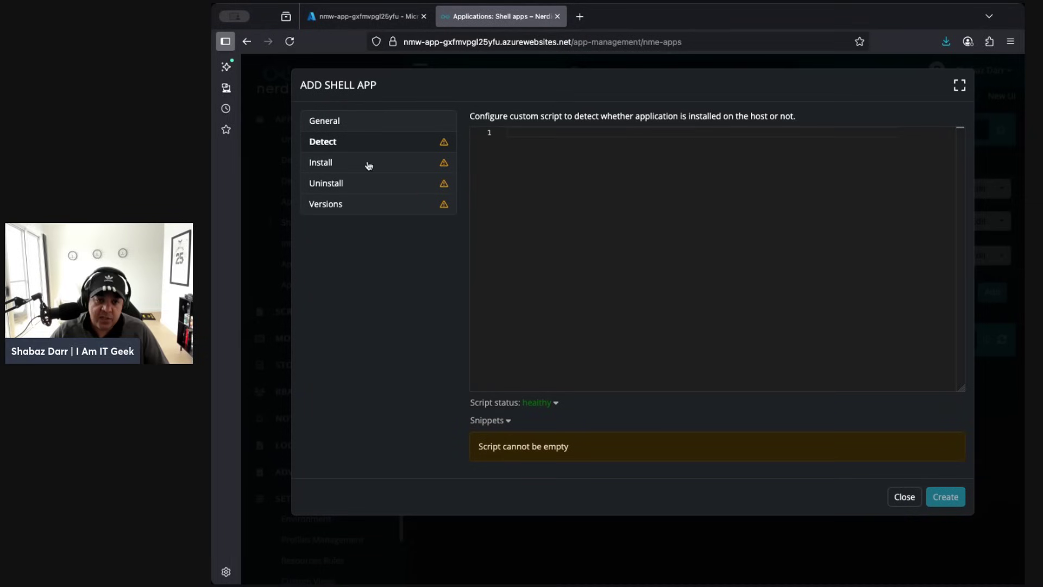
left_click(313, 163)
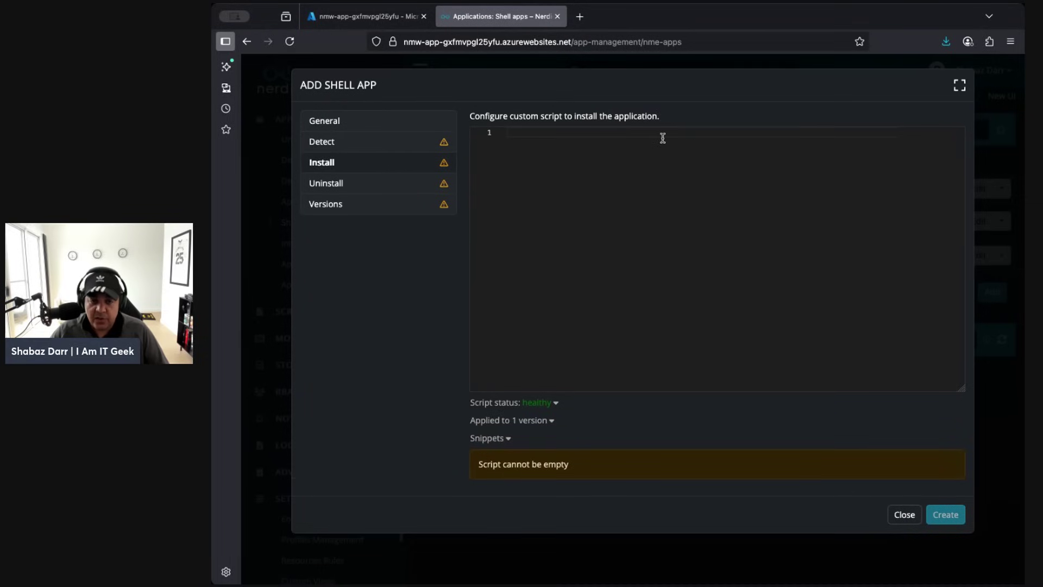
left_click(344, 187)
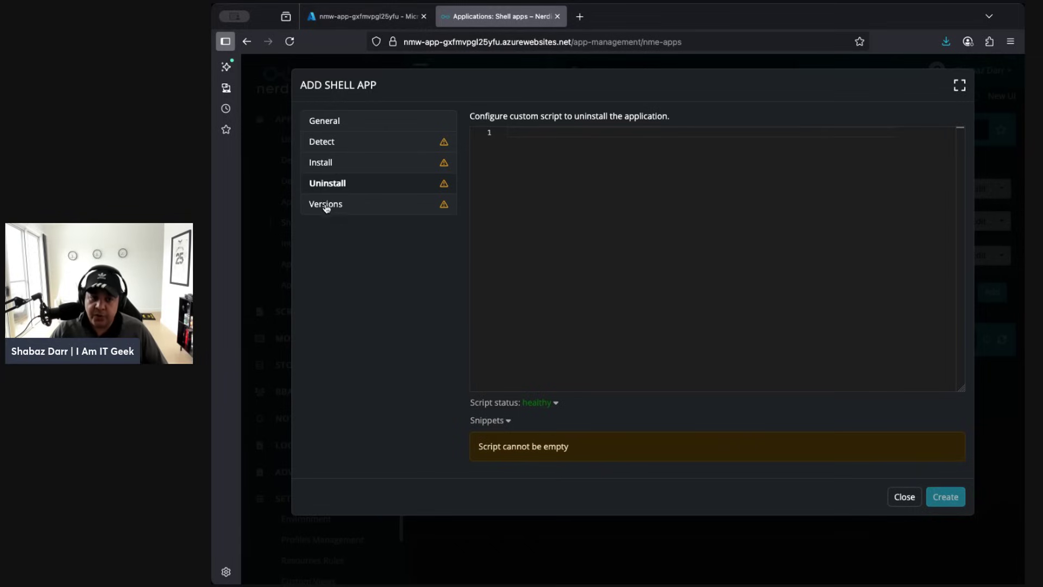
left_click(334, 146)
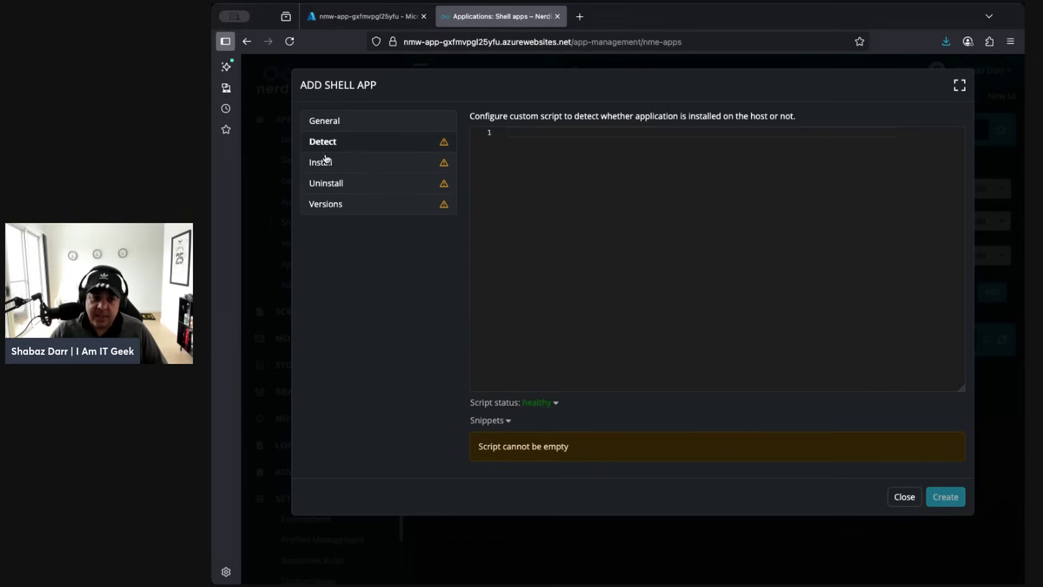
left_click(324, 162)
left_click(333, 184)
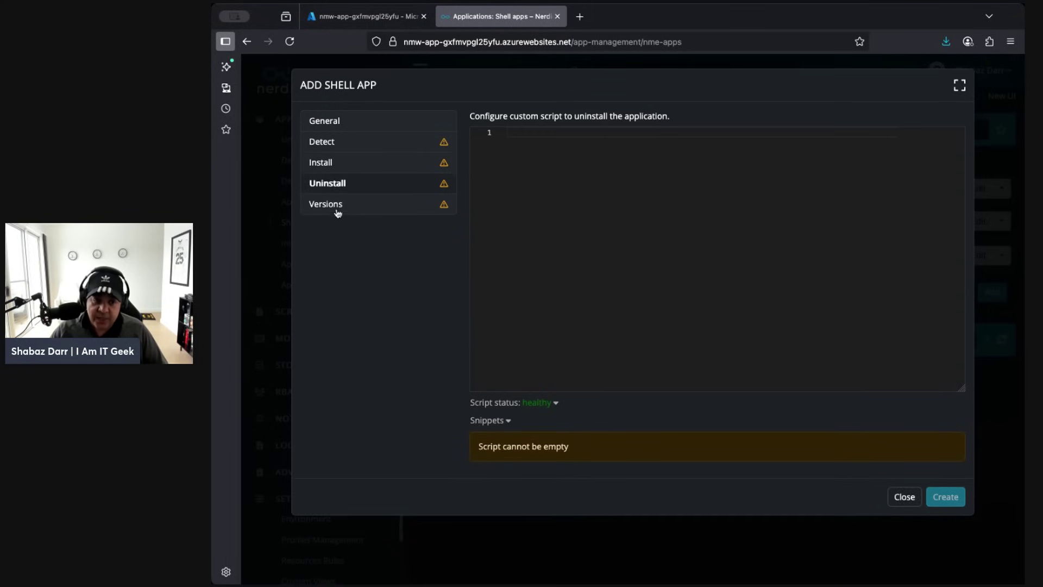
left_click(335, 205)
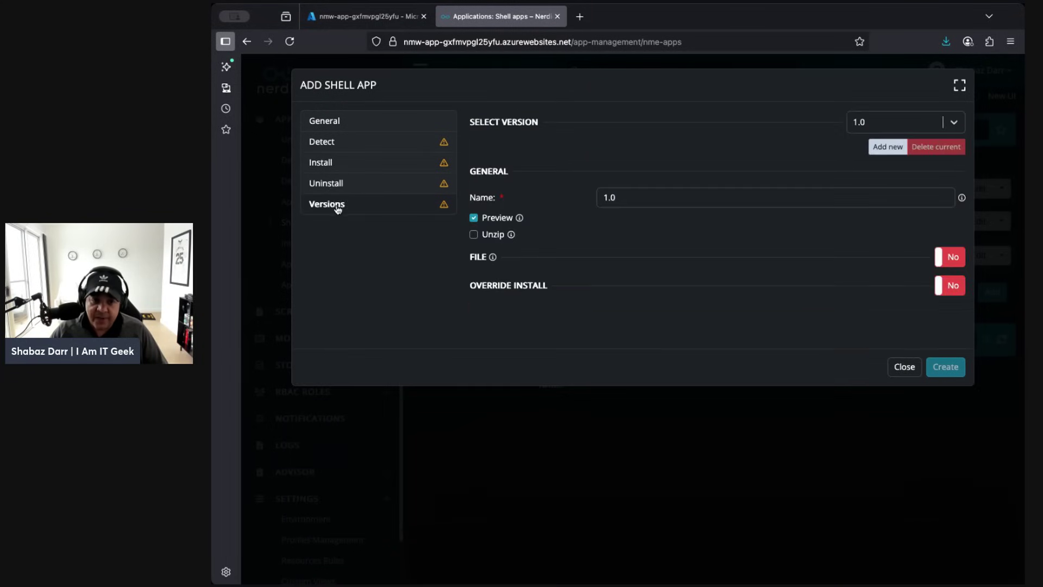
left_click(904, 367)
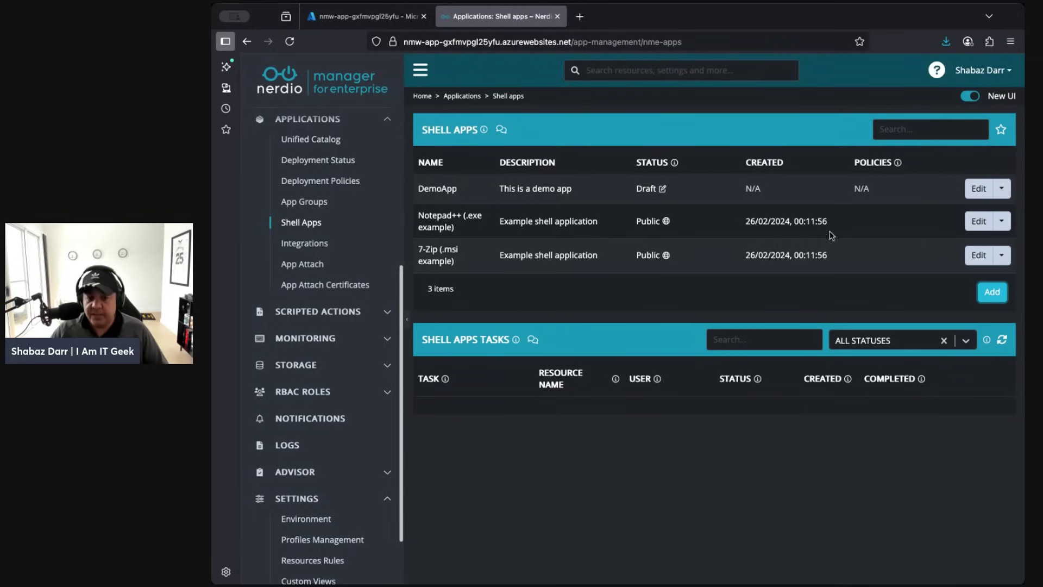
- Examine the Notepad++ (.exe example) shell app's detect, install and uninstall scripts and its version settings, and close it without updating
left_click(979, 221)
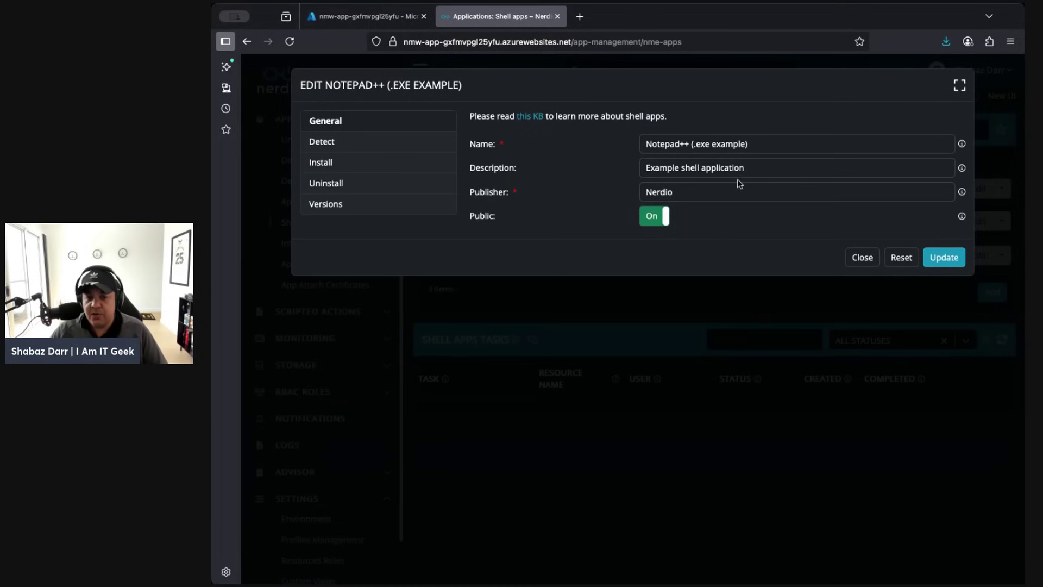
left_click(326, 146)
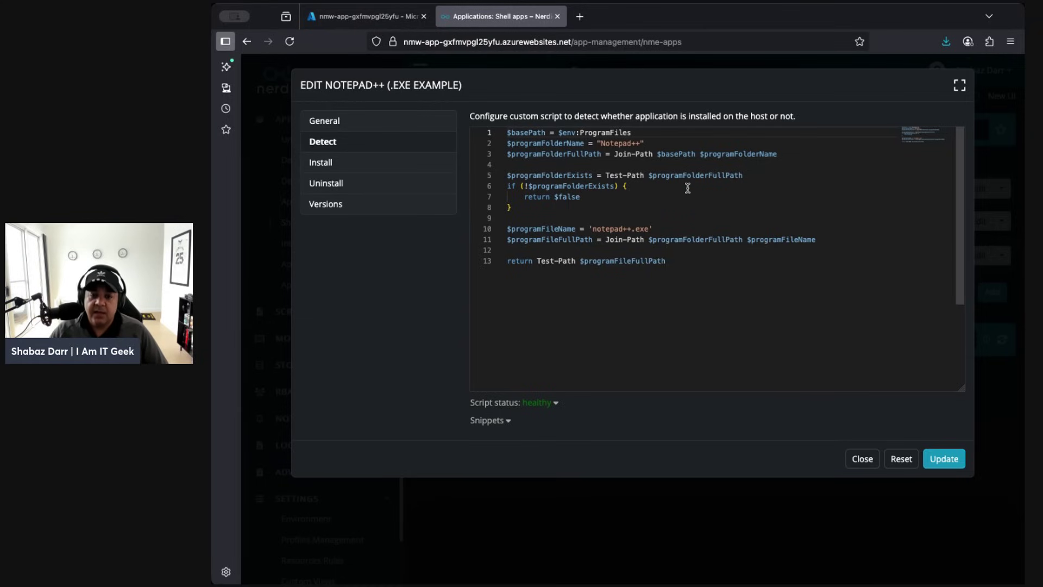
scroll(543, 217, "down", 1)
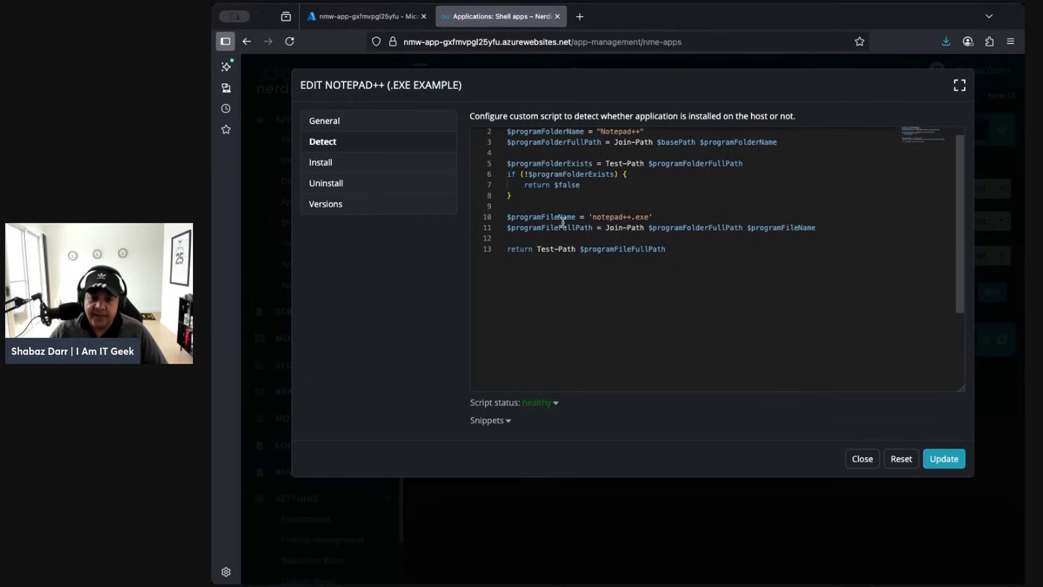
left_click(322, 164)
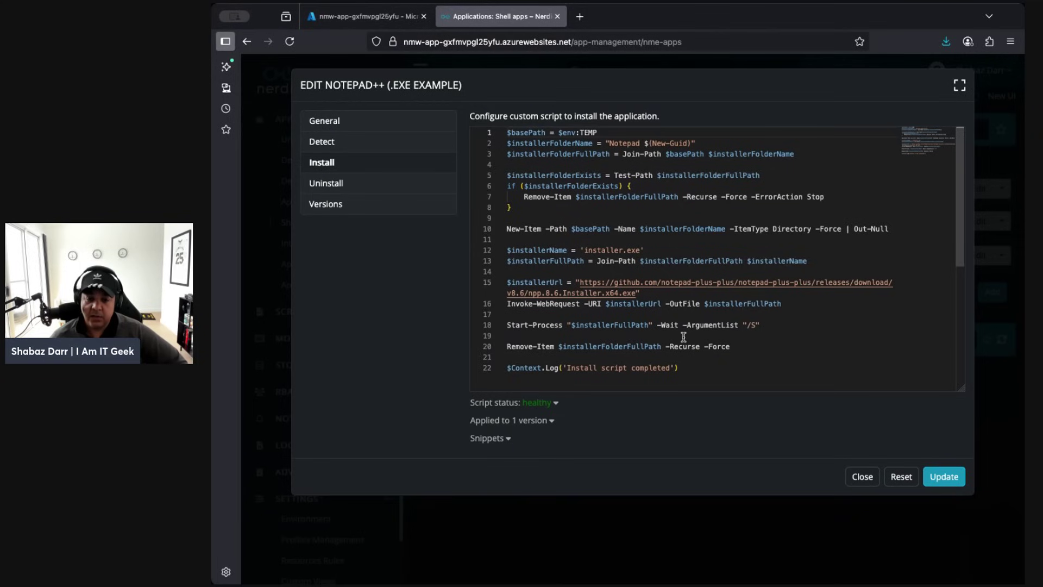
scroll(683, 337, "down", 1)
scroll(683, 336, "down", 2)
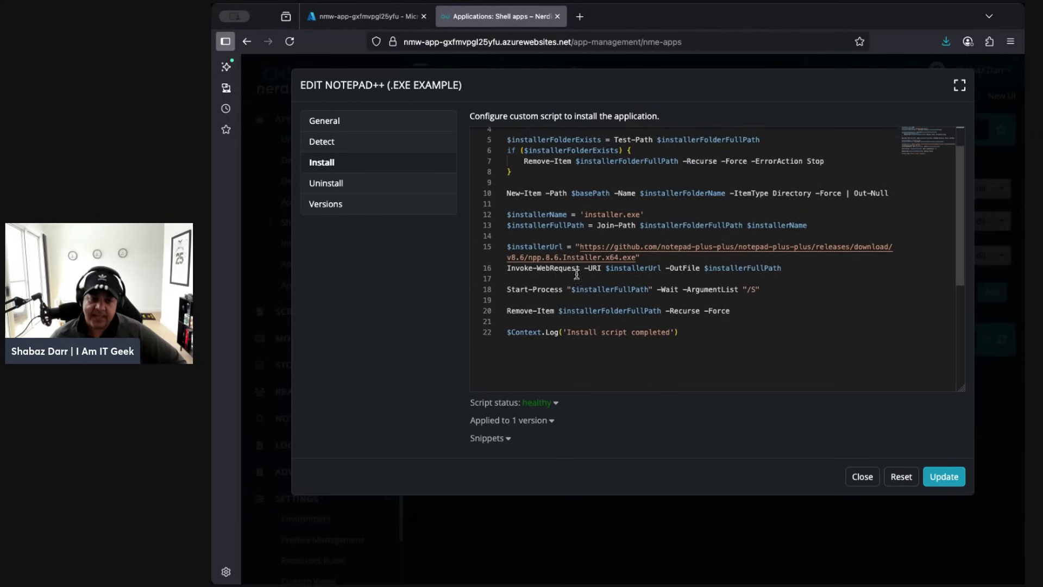
left_click(338, 189)
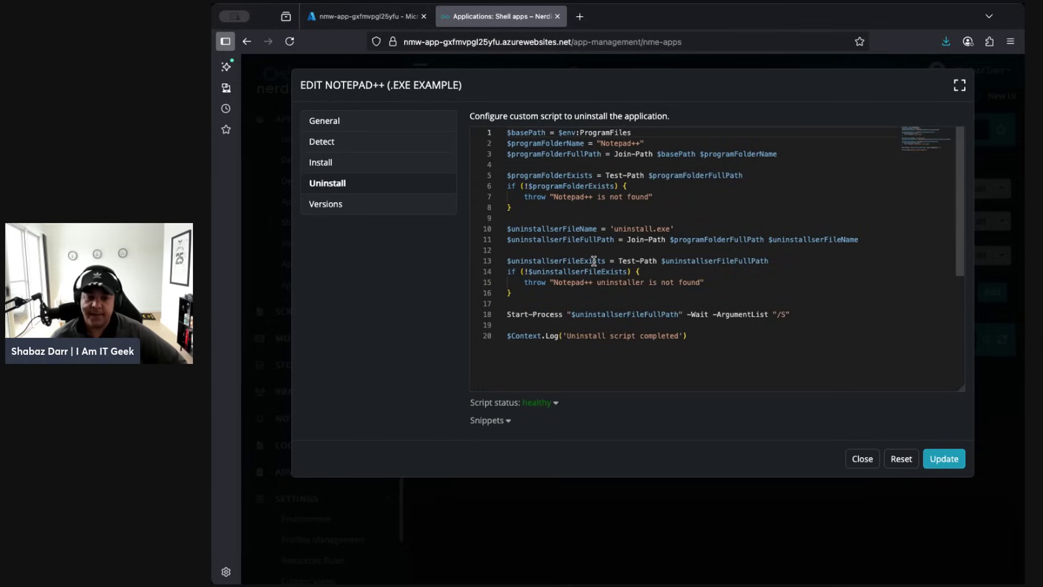
left_click(326, 205)
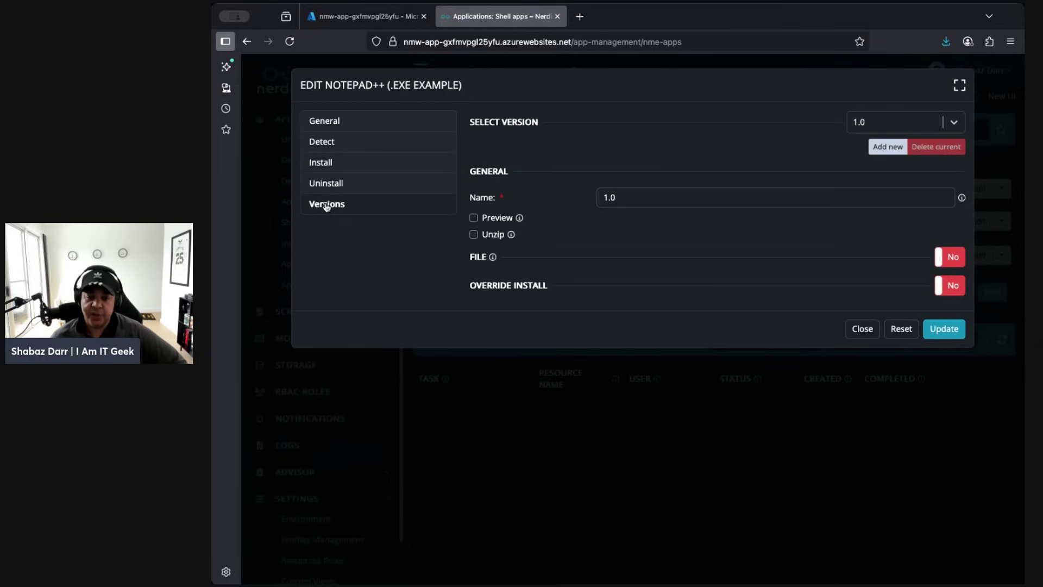
left_click(869, 331)
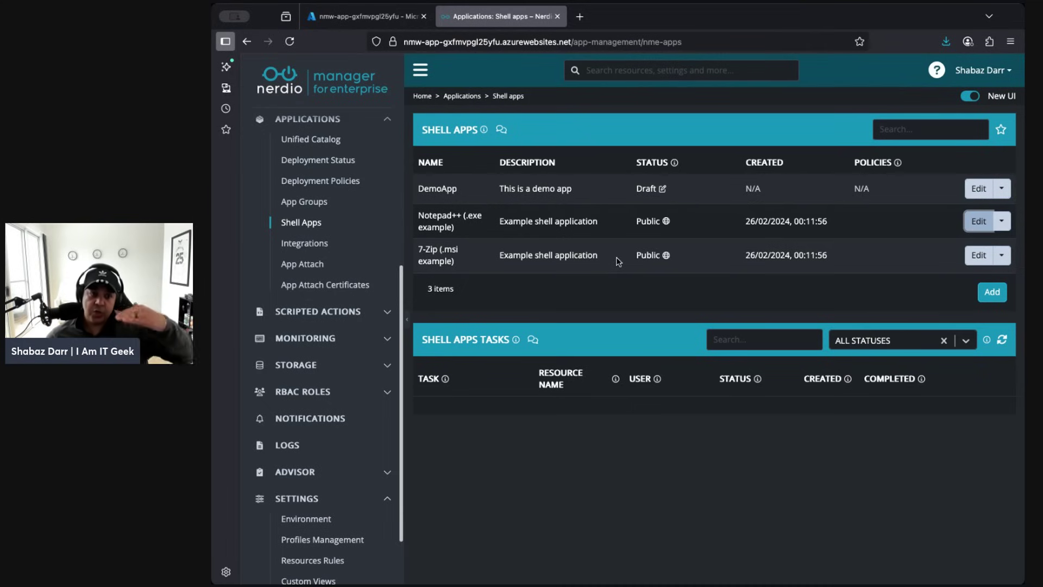
- Examine the application integrations for SCCM and Intune extraction
left_click(291, 244)
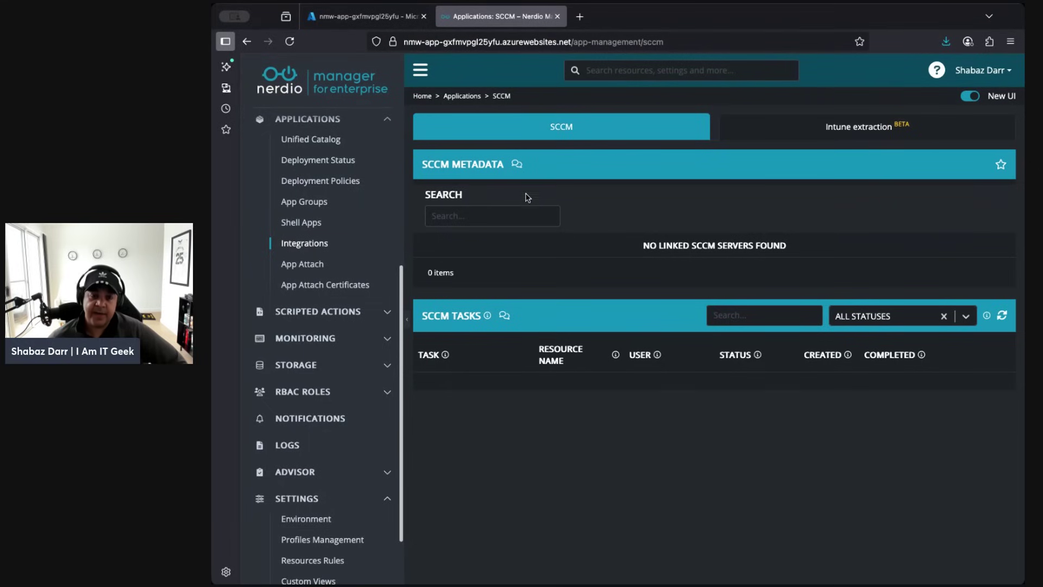
left_click(897, 123)
left_click(648, 129)
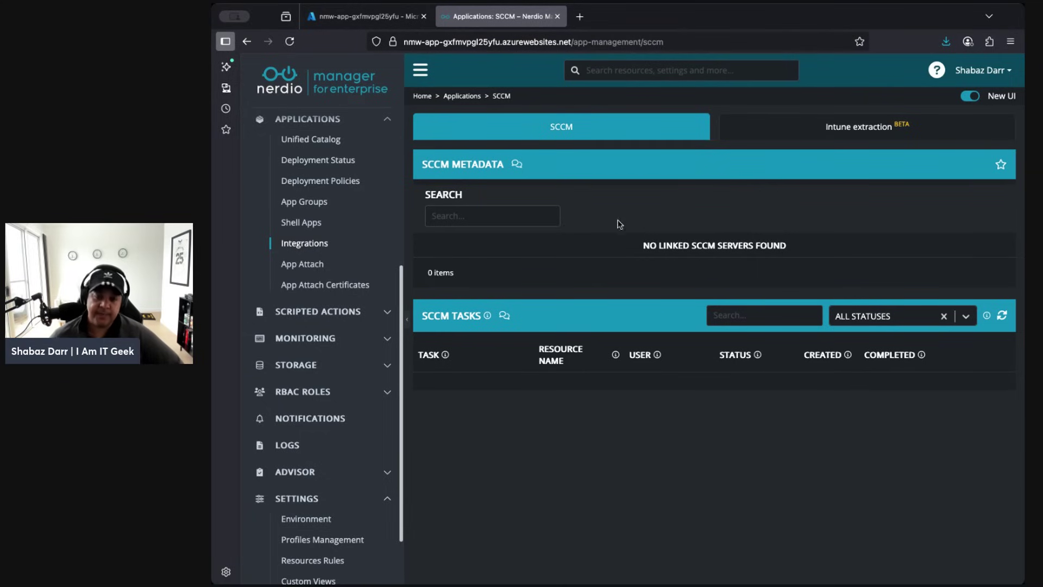
left_click(845, 129)
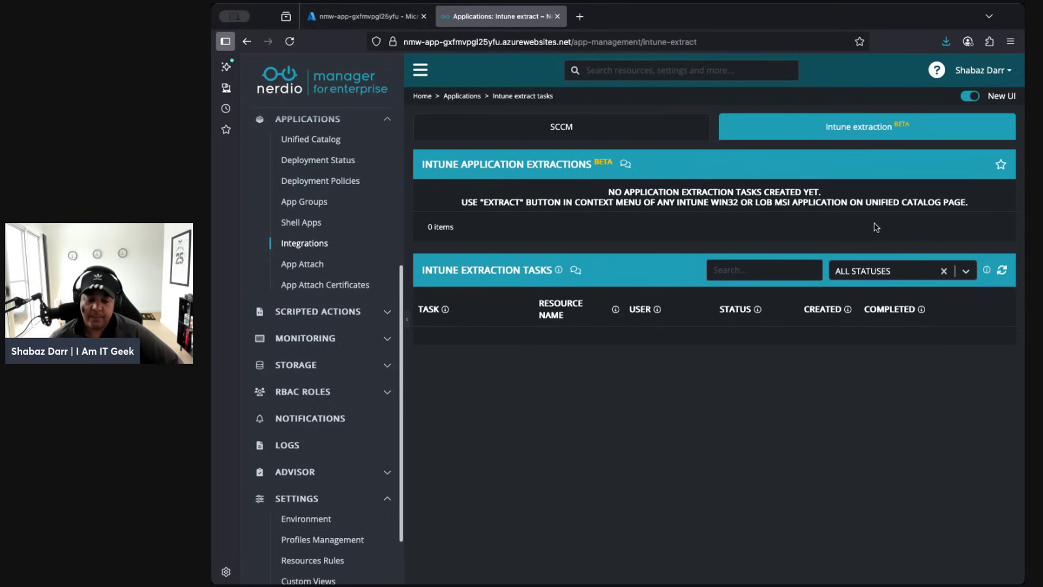
left_click(561, 126)
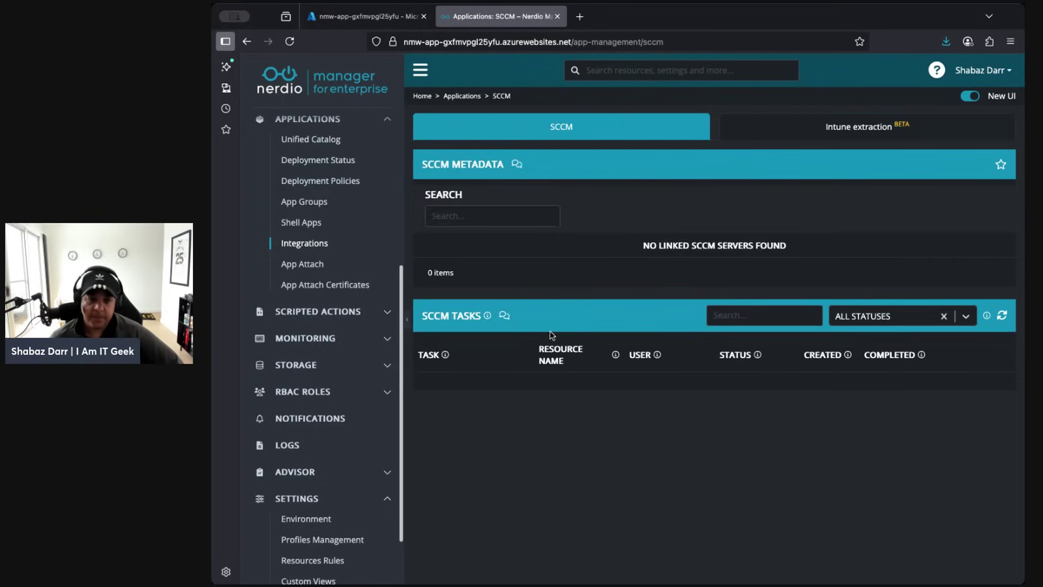
- Look through the App Attach images and packages, and examine the package wizard's image settings with the source kept as Image Library
left_click(310, 266)
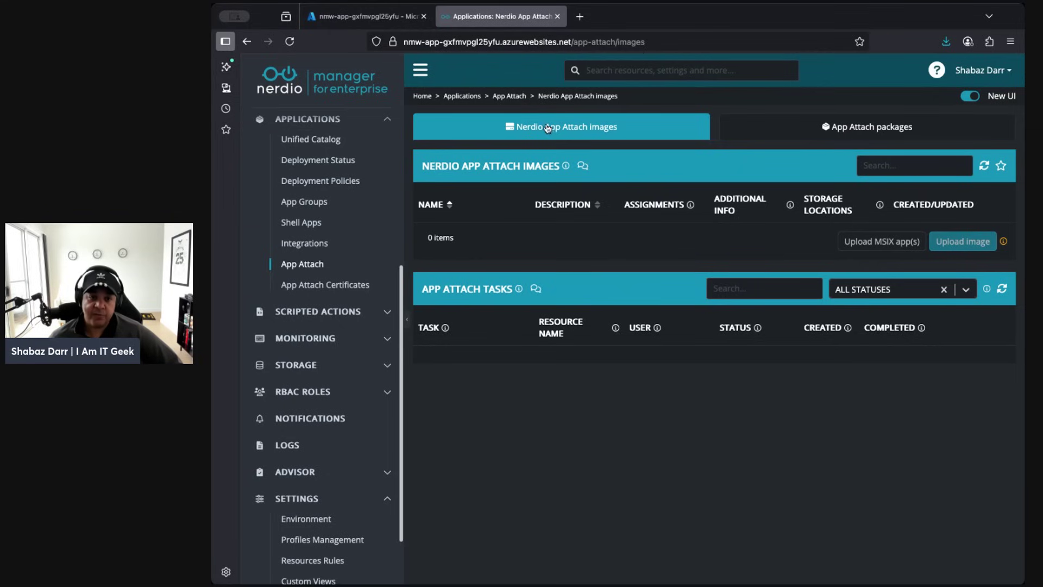
left_click(847, 133)
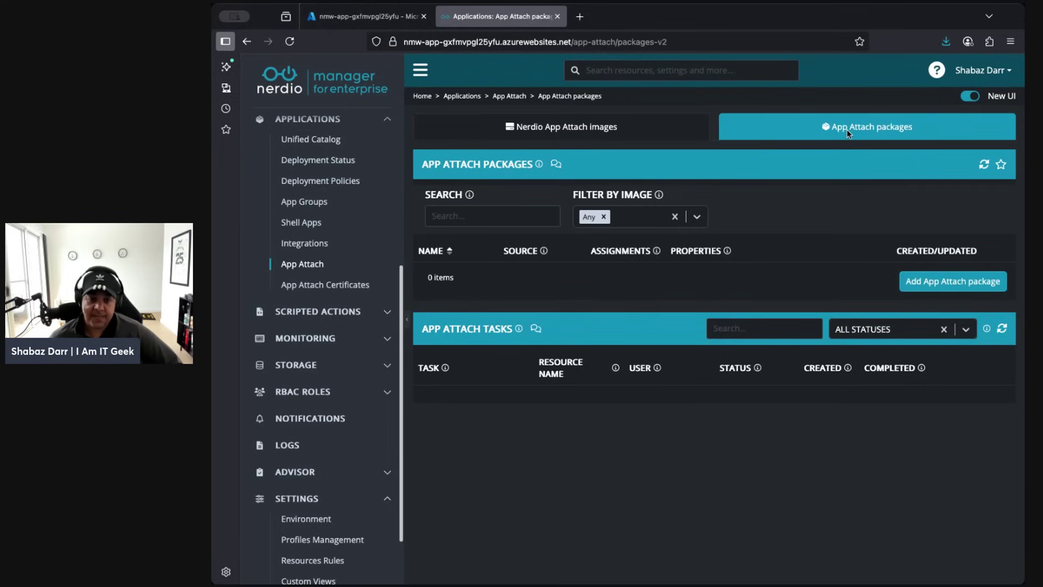
left_click(951, 283)
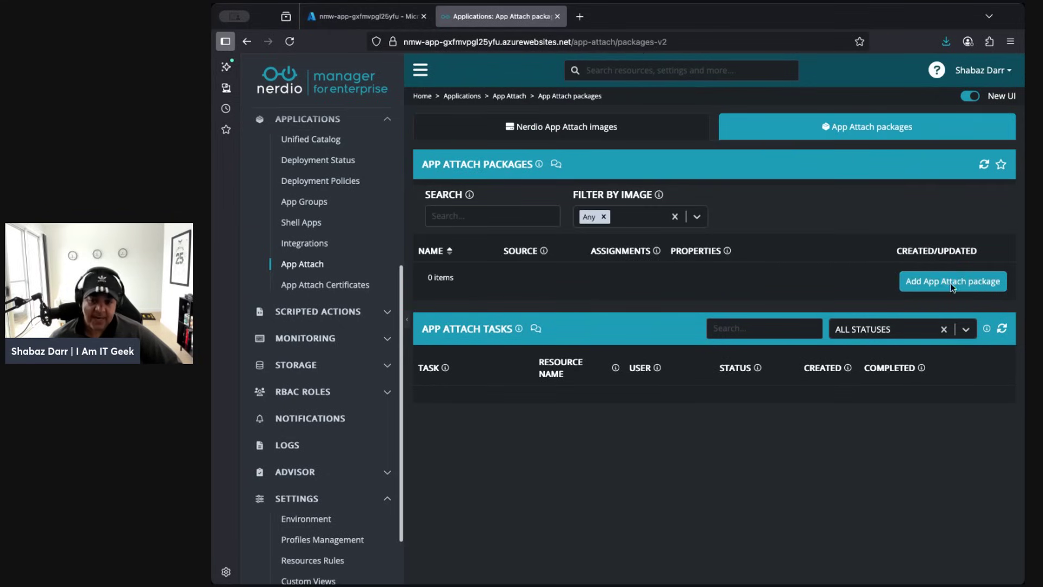
left_click(704, 222)
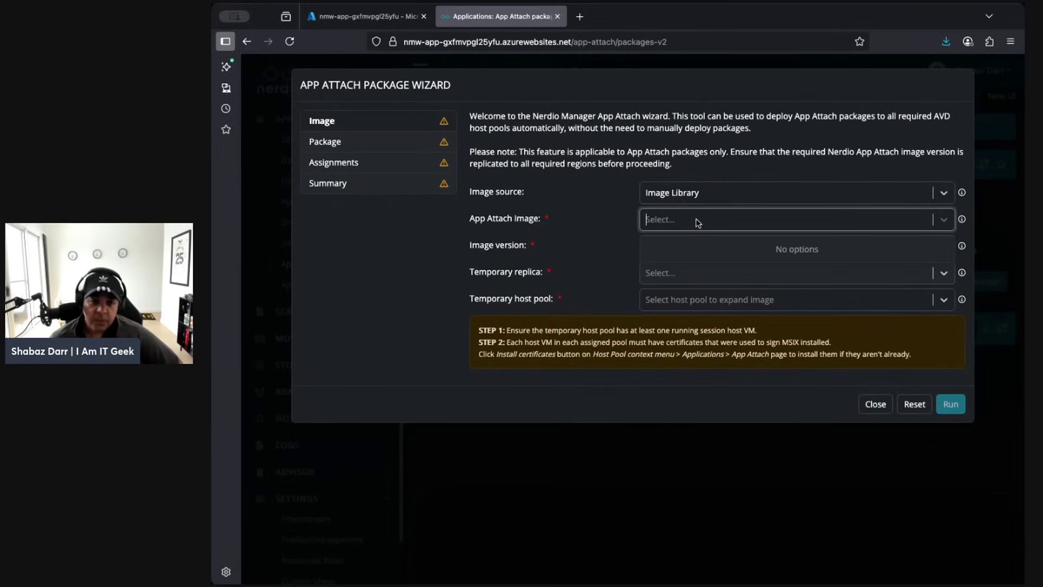
left_click(715, 194)
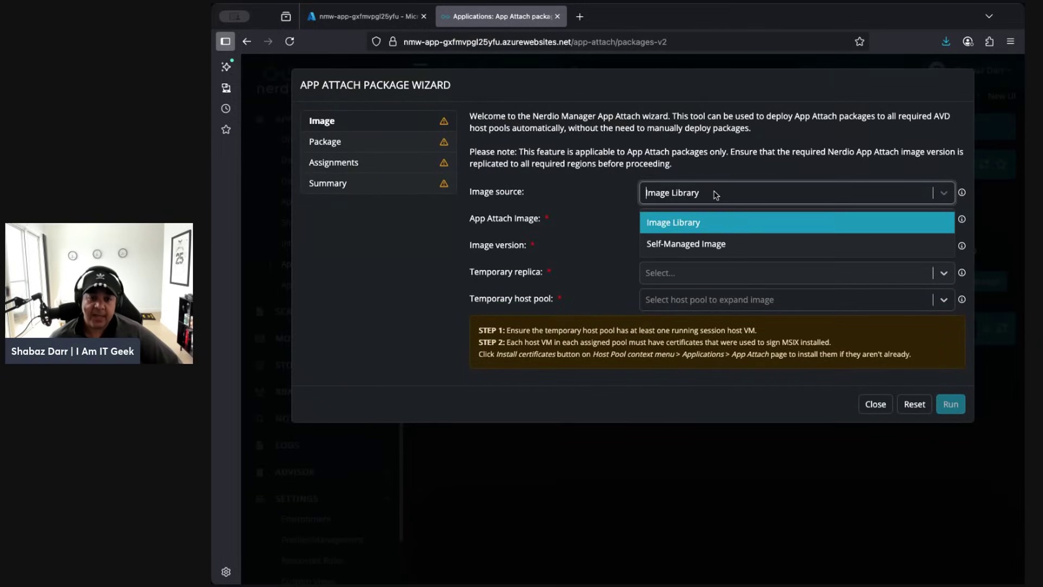
left_click(684, 243)
left_click(709, 197)
left_click(692, 221)
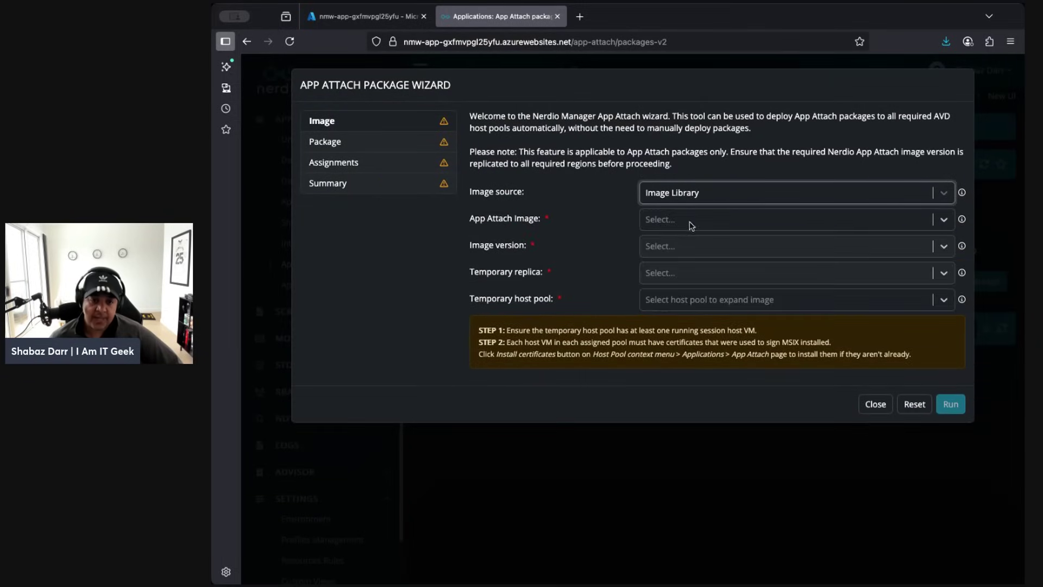
left_click(941, 220)
left_click(573, 228)
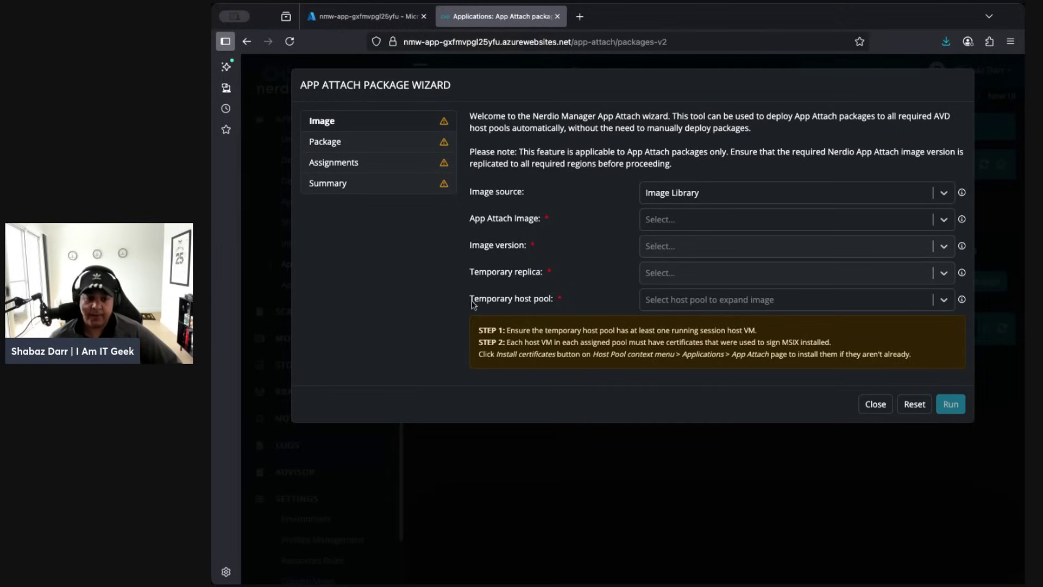
- Review the App Attach package wizard's package, assignments and summary stages, and close the wizard without running it
left_click(330, 144)
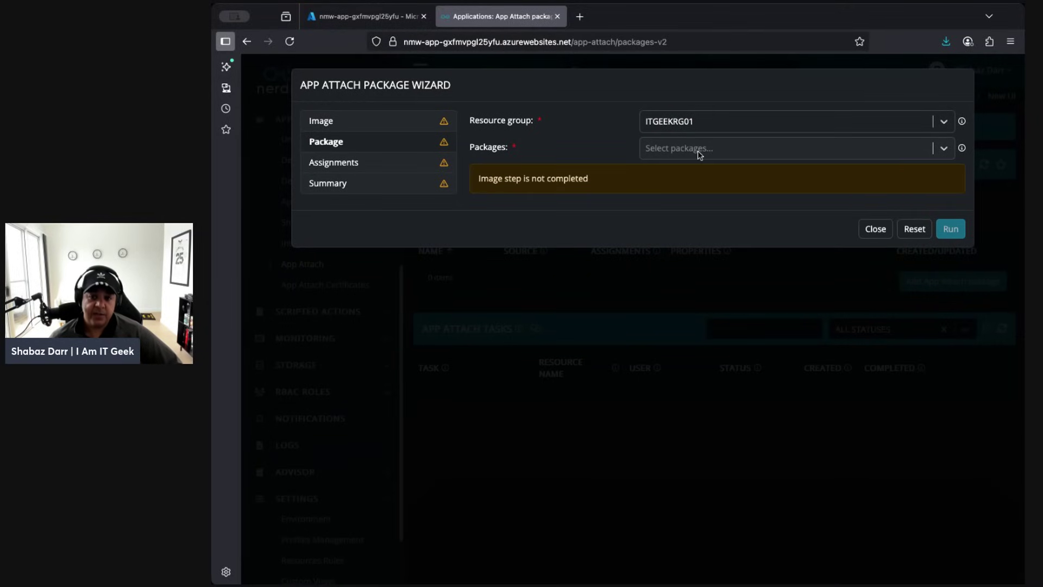
left_click(346, 164)
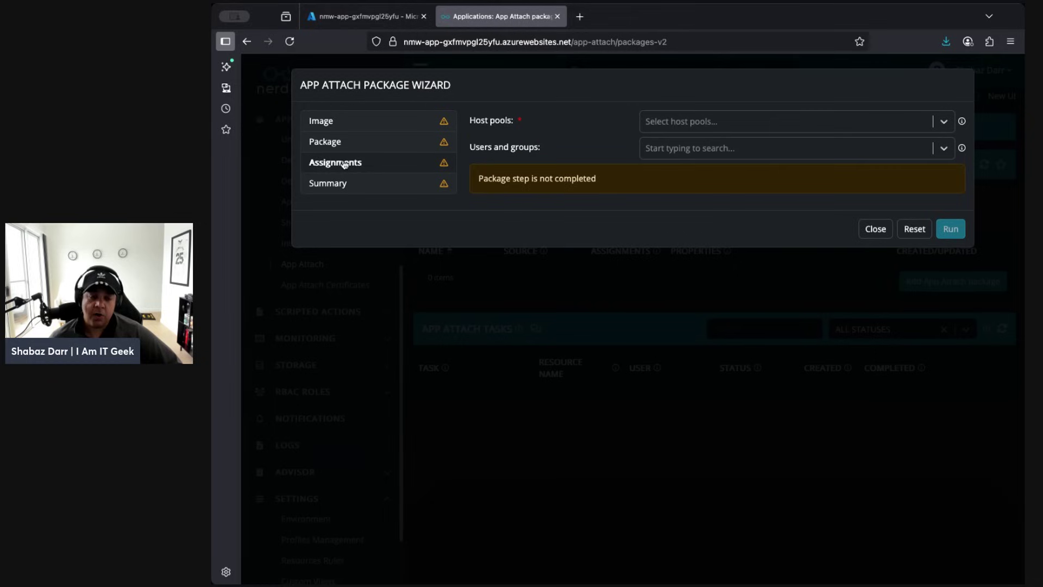
left_click(328, 186)
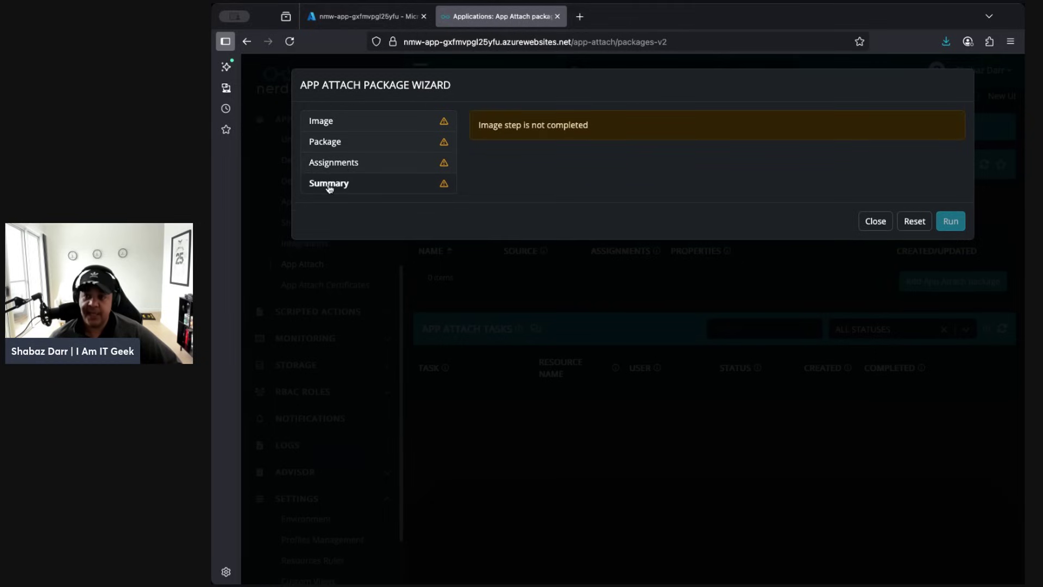
left_click(877, 223)
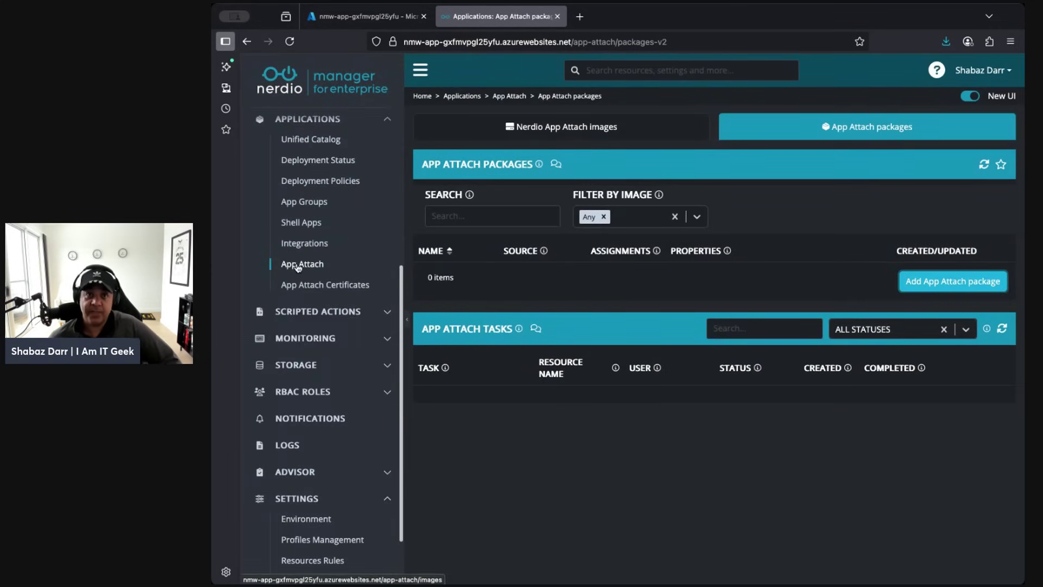
- View the App Attach certificates and their upload form, and cancel without adding a certificate
left_click(328, 288)
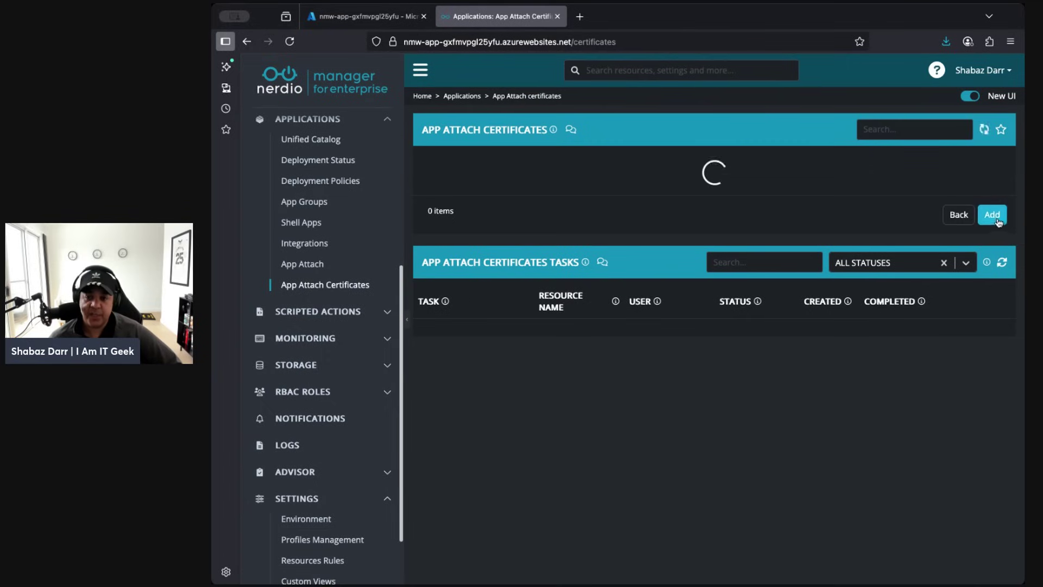
left_click(992, 193)
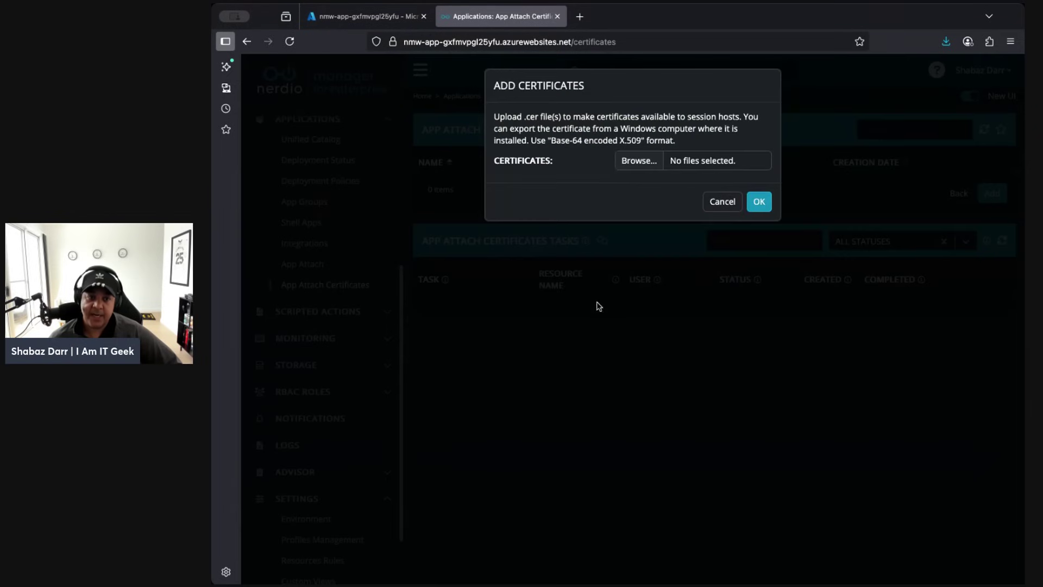
left_click(722, 201)
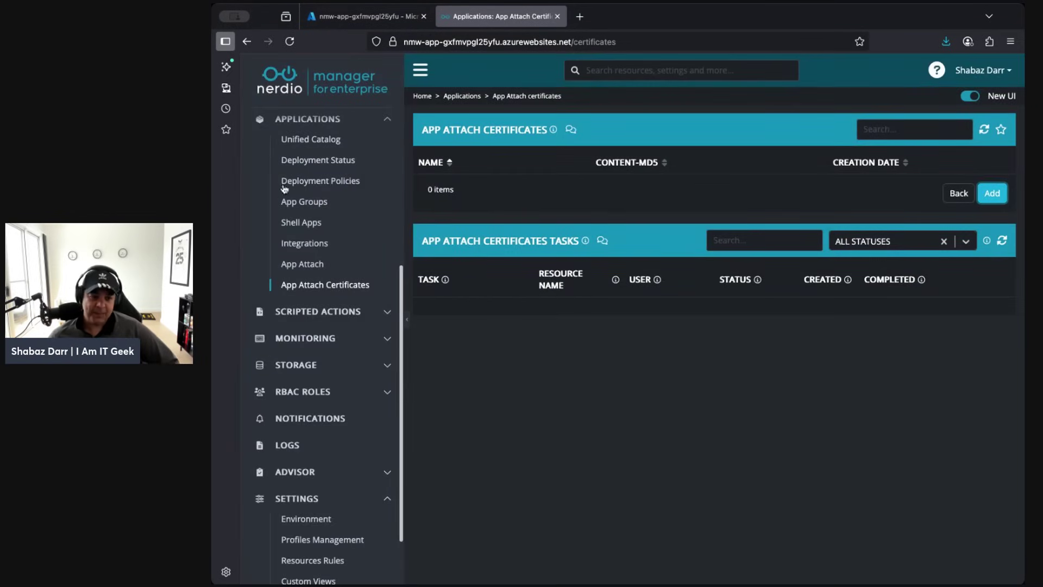
- Try to import an application into the unified catalog
scroll(313, 188, "up", 1)
left_click(315, 176)
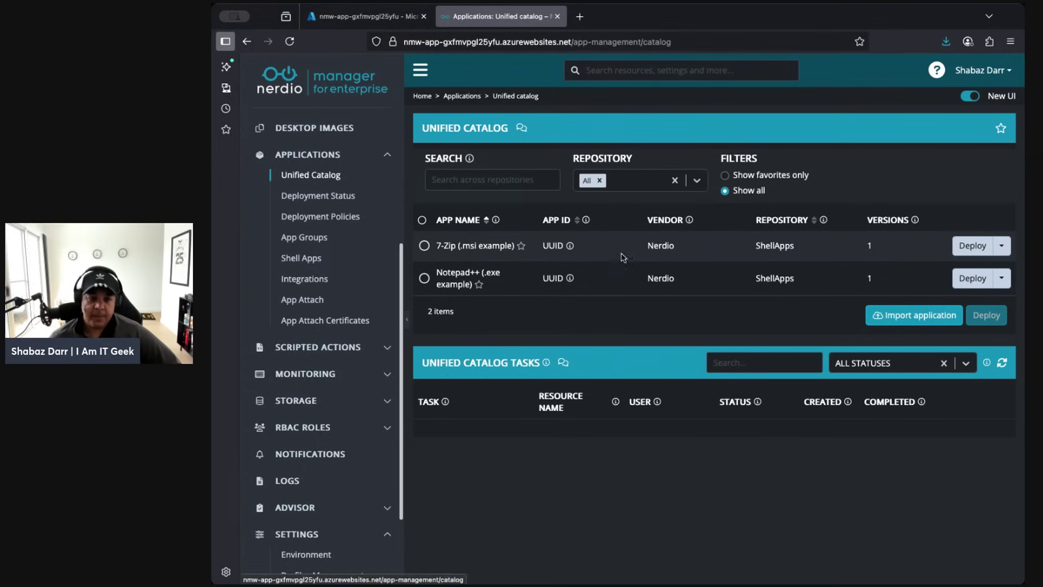
left_click(902, 322)
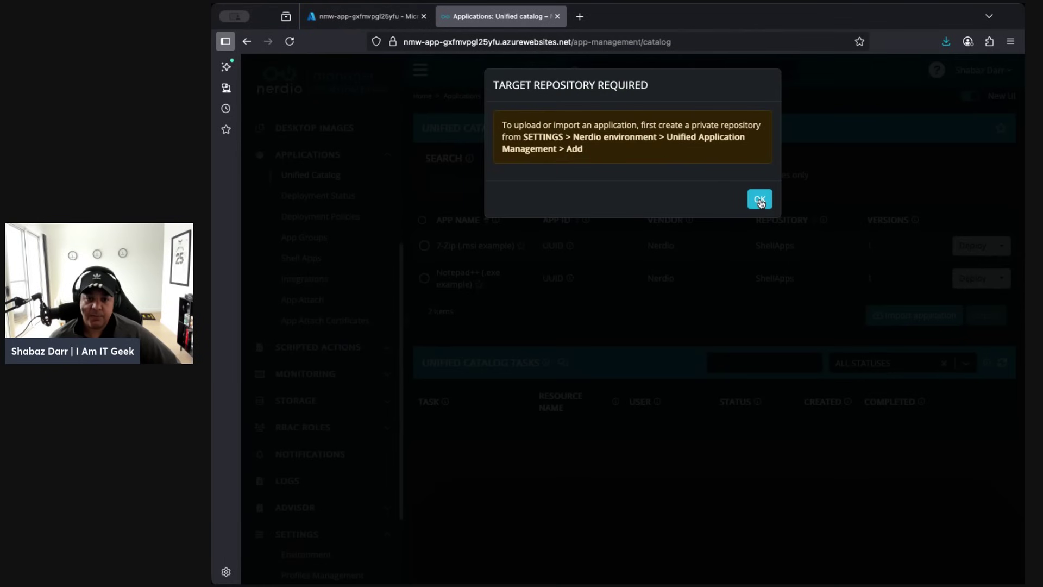
left_click(759, 200)
- Examine the linked repositories and SCCM servers under Unified Application Management in the Nerdio environment settings
scroll(320, 489, "down", 3)
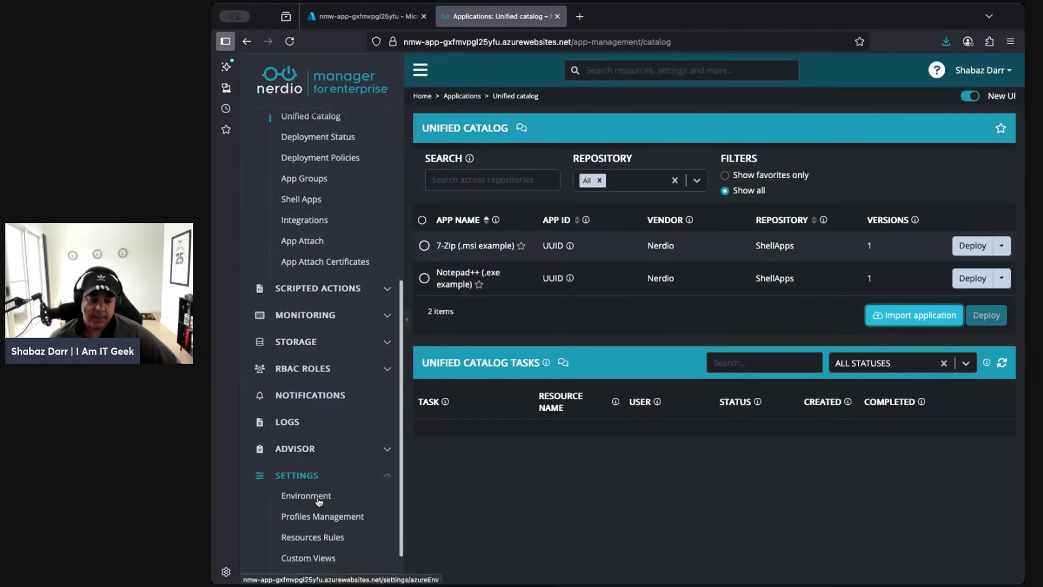
left_click(319, 500)
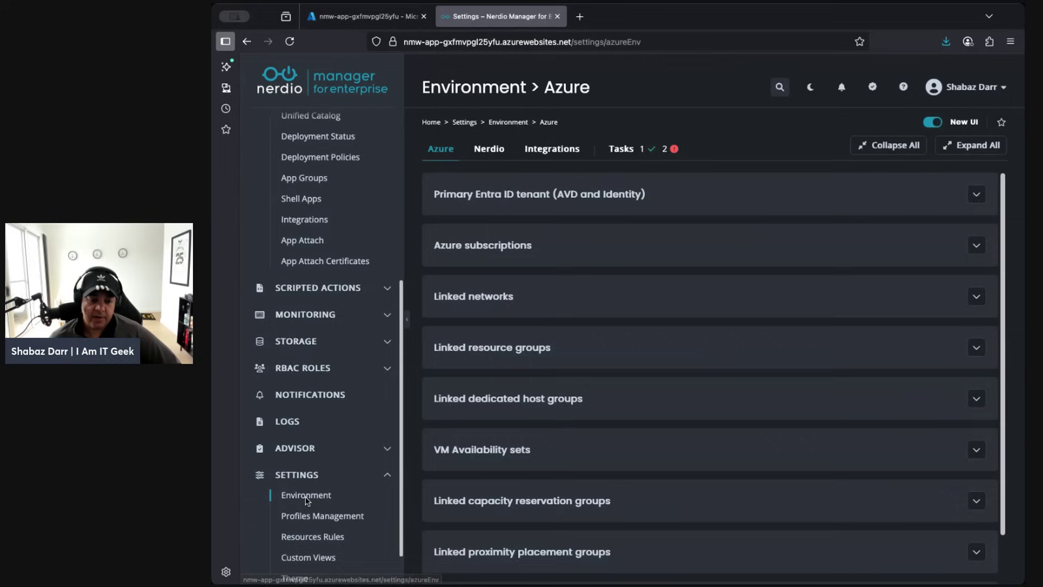
left_click(489, 152)
scroll(565, 313, "down", 1)
left_click(563, 291)
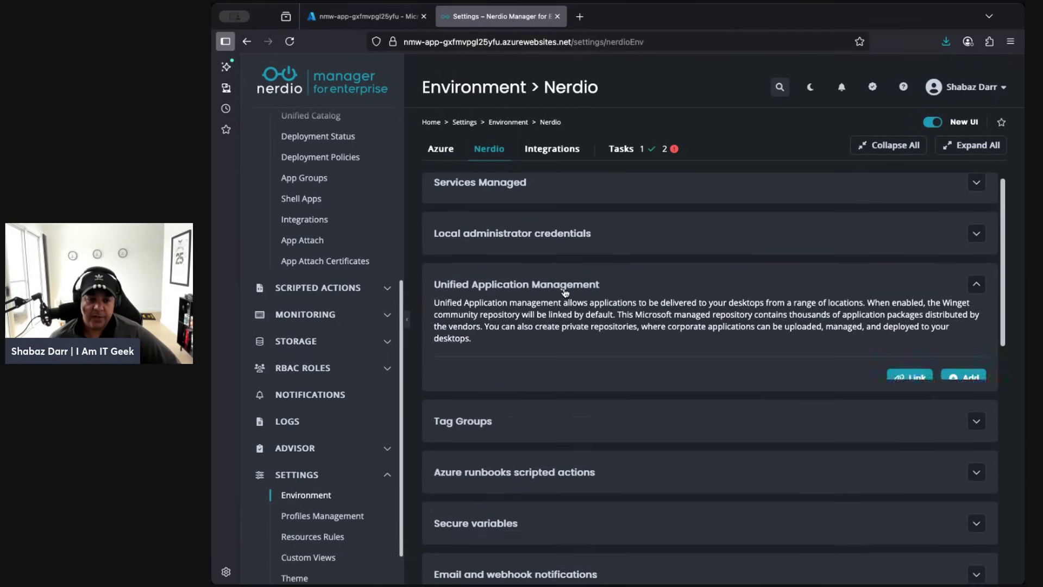
scroll(674, 388, "down", 2)
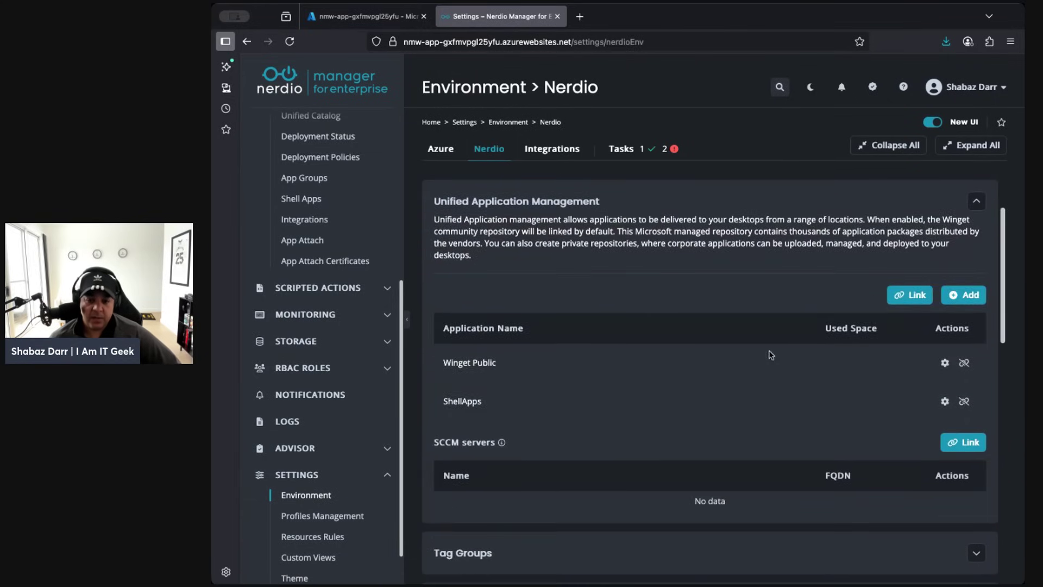
scroll(771, 355, "down", 3)
scroll(789, 375, "up", 4)
scroll(792, 377, "up", 2)
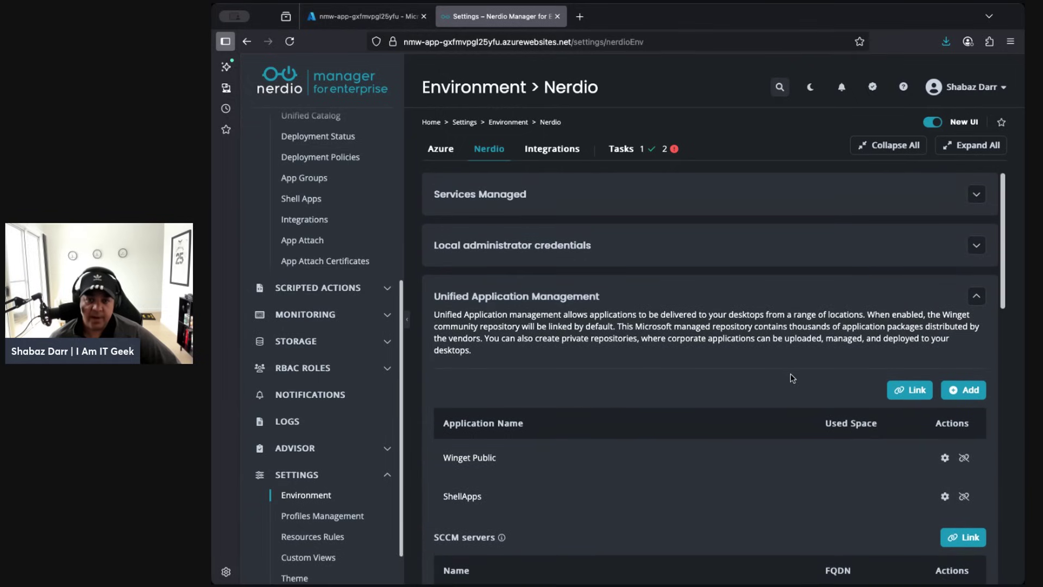
scroll(791, 378, "down", 1)
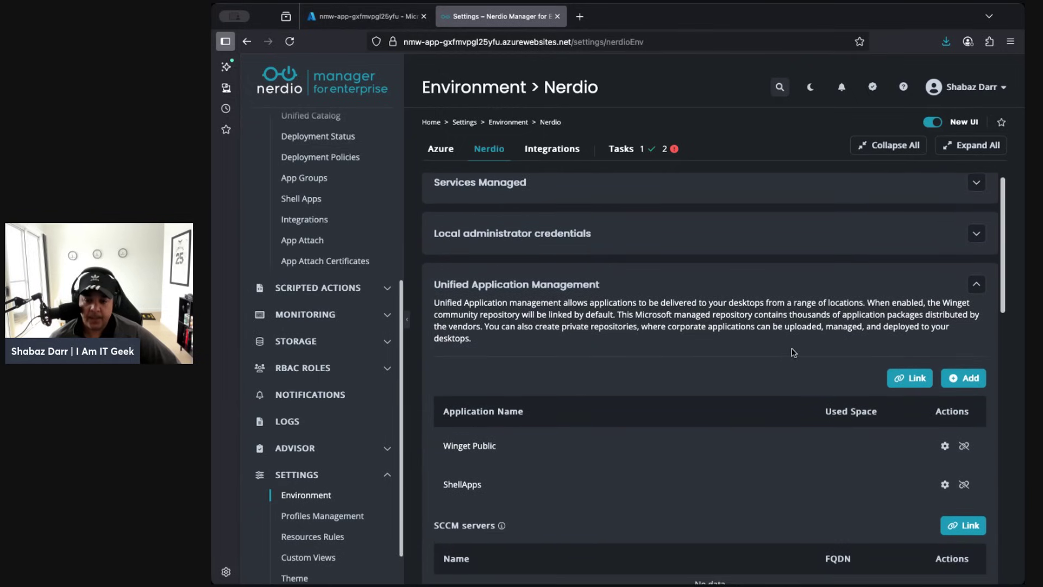
scroll(857, 177, "up", 1)
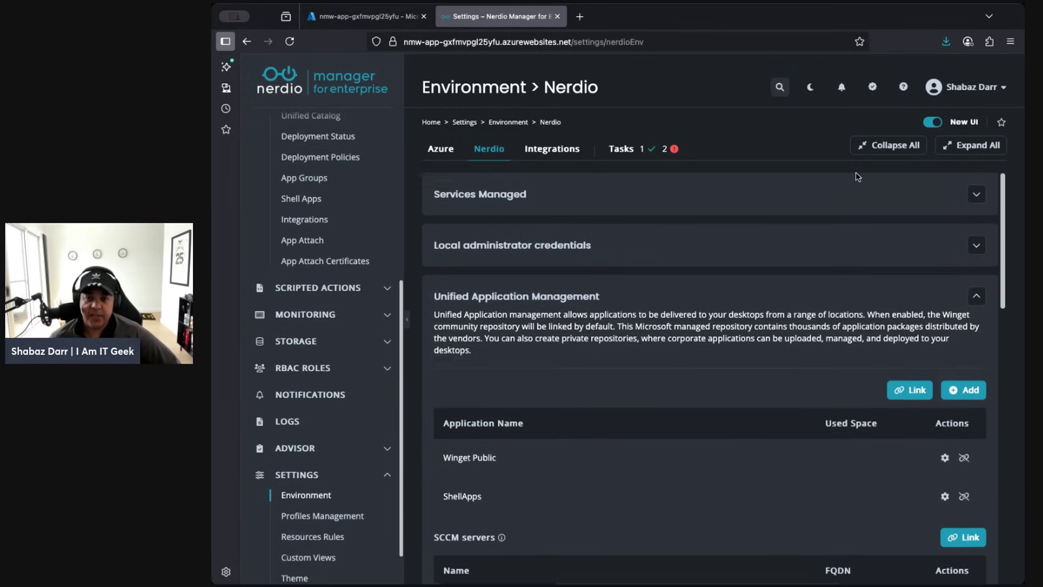
scroll(591, 371, "down", 3)
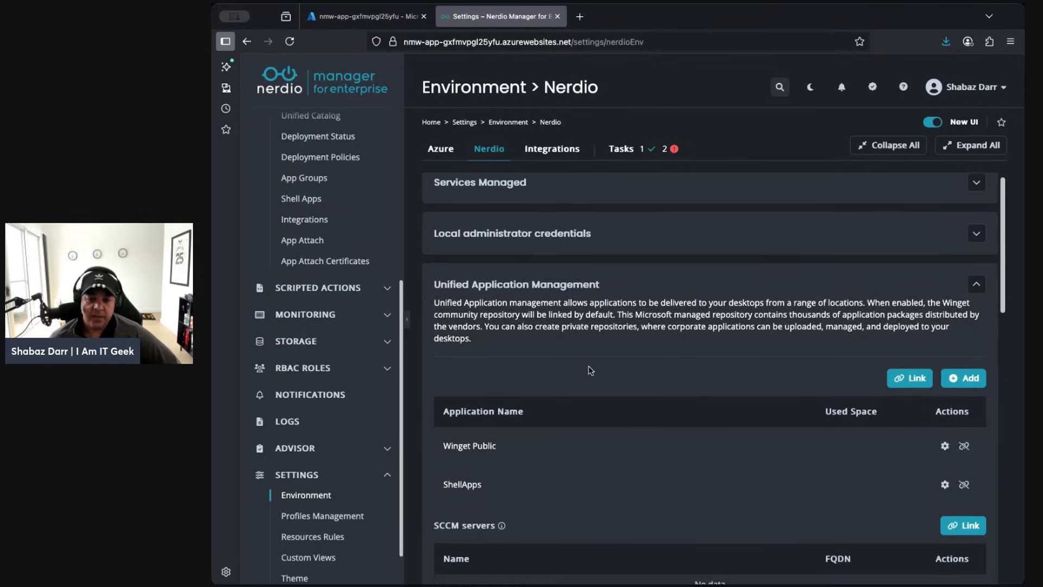
- View the creation form for a new Winget repository, cancel it, and return to the unified catalog
left_click(964, 355)
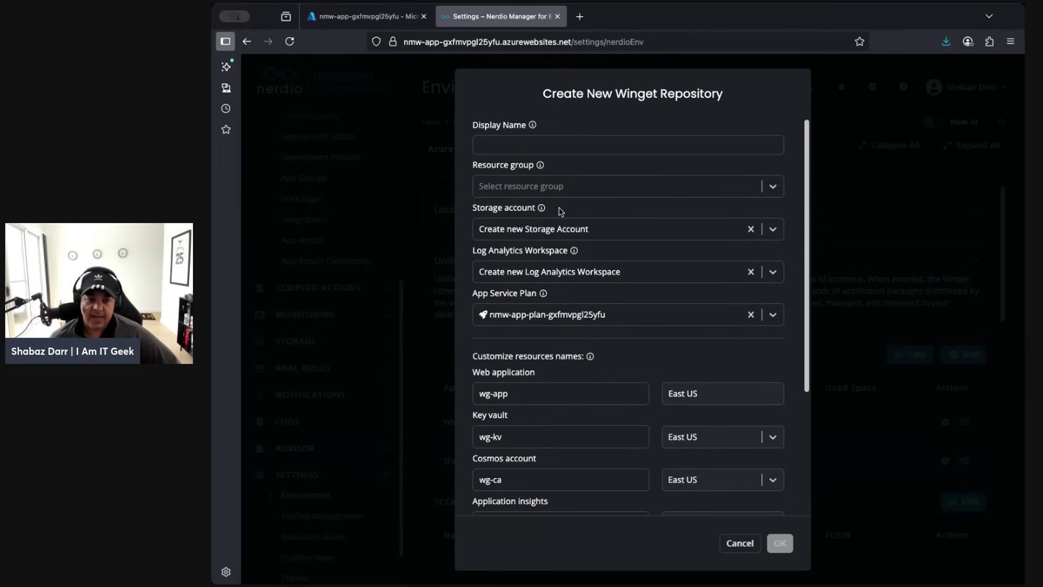
left_click(740, 544)
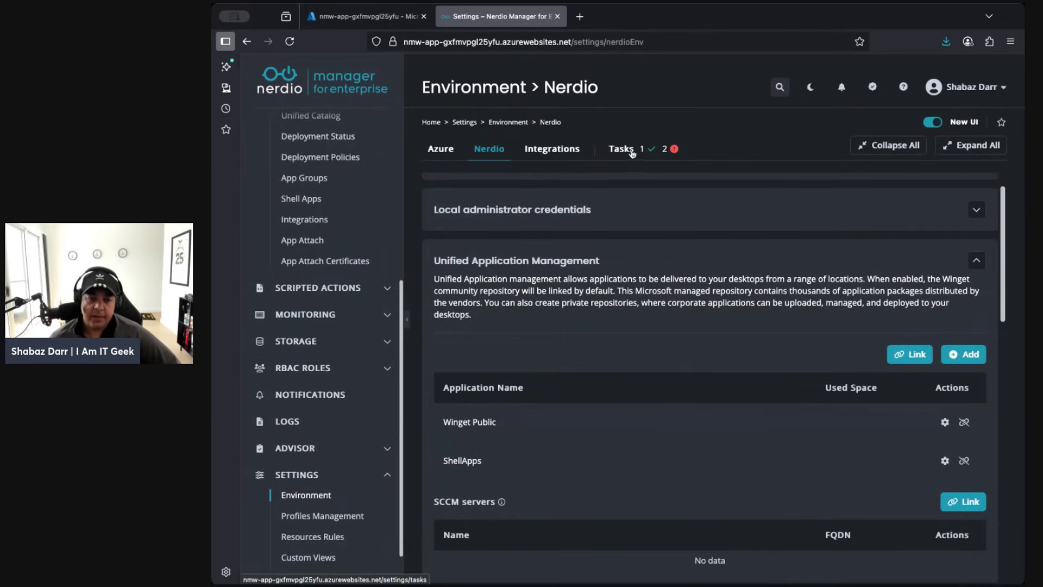
scroll(299, 263, "up", 3)
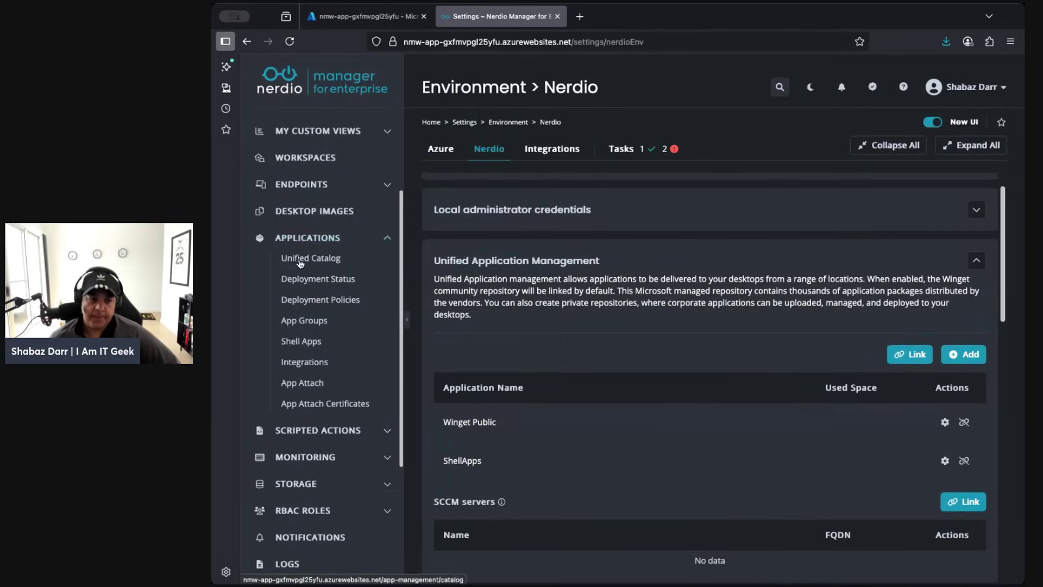
left_click(300, 261)
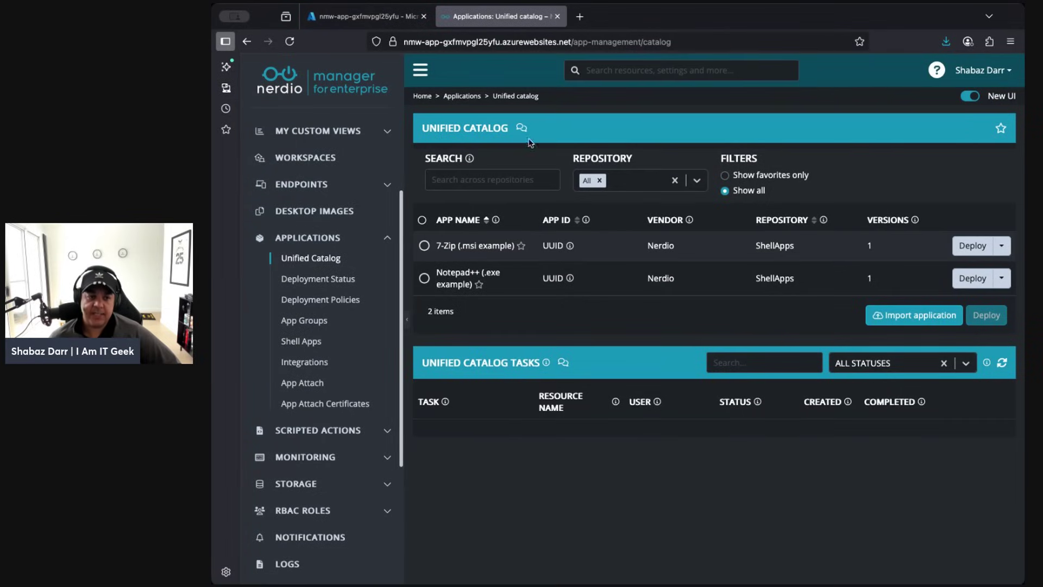